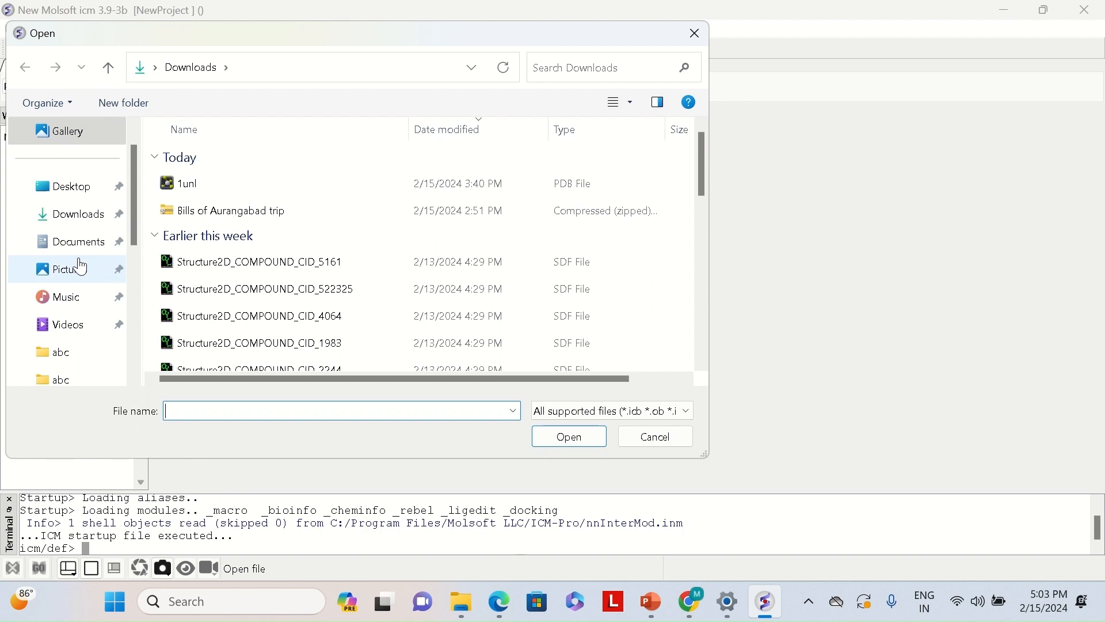
Open the COX2_Decomposition_Example file from the Downloads folder.
click(79, 217)
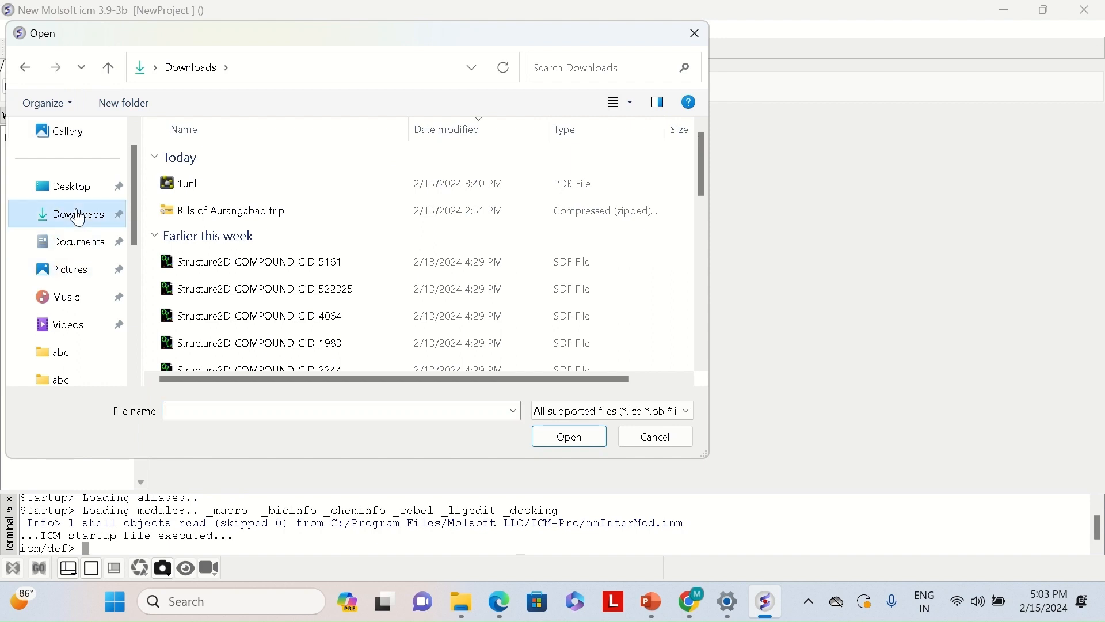
scroll(389, 248, down, 5)
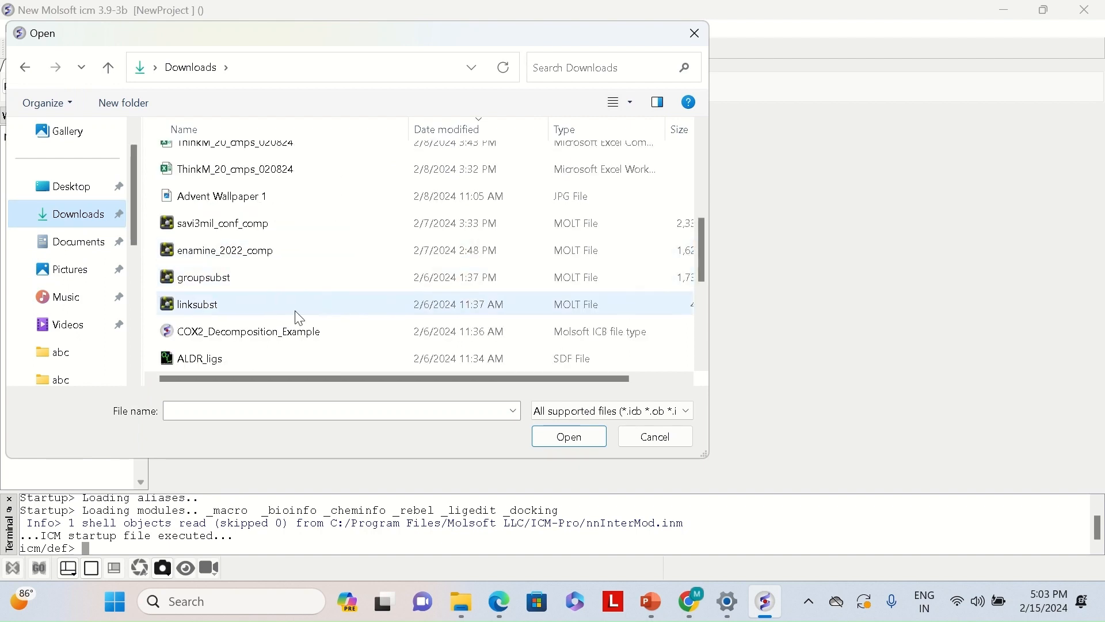
click(278, 335)
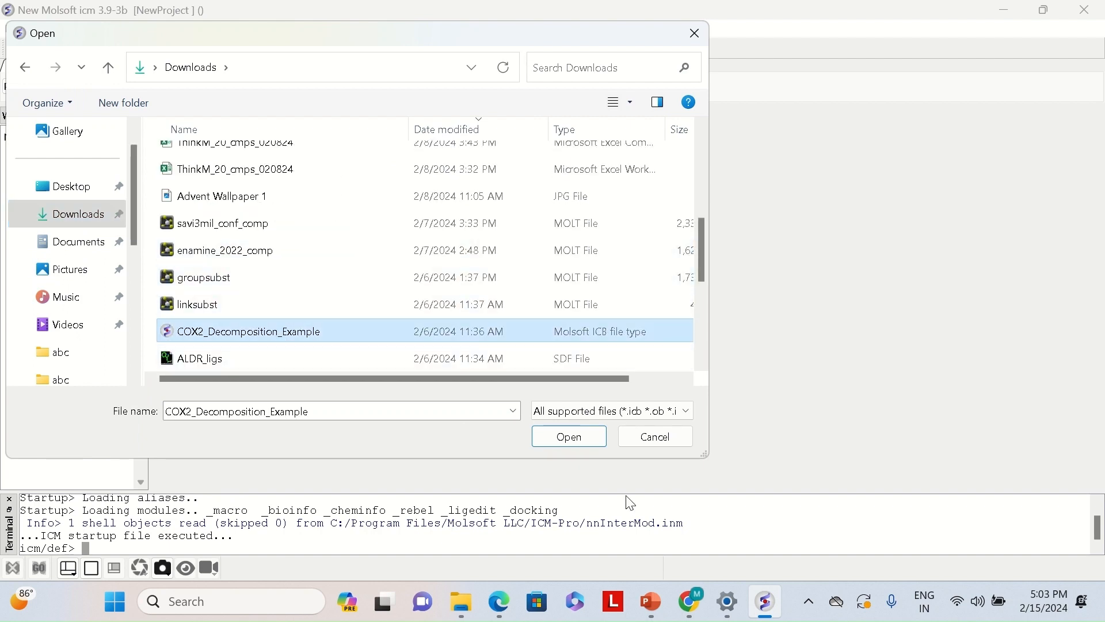
click(570, 438)
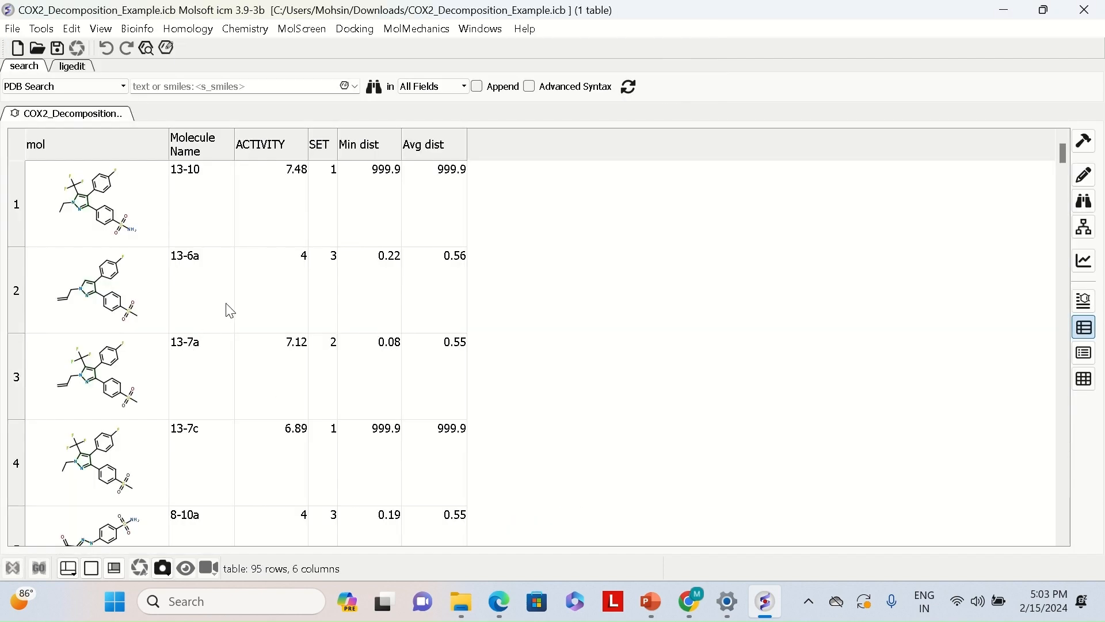
Sketch a five-membered ring in the molecule editor with two double bonds and a single-bond substituent on each of the two upper carbons.
click(166, 48)
click(1011, 340)
click(720, 421)
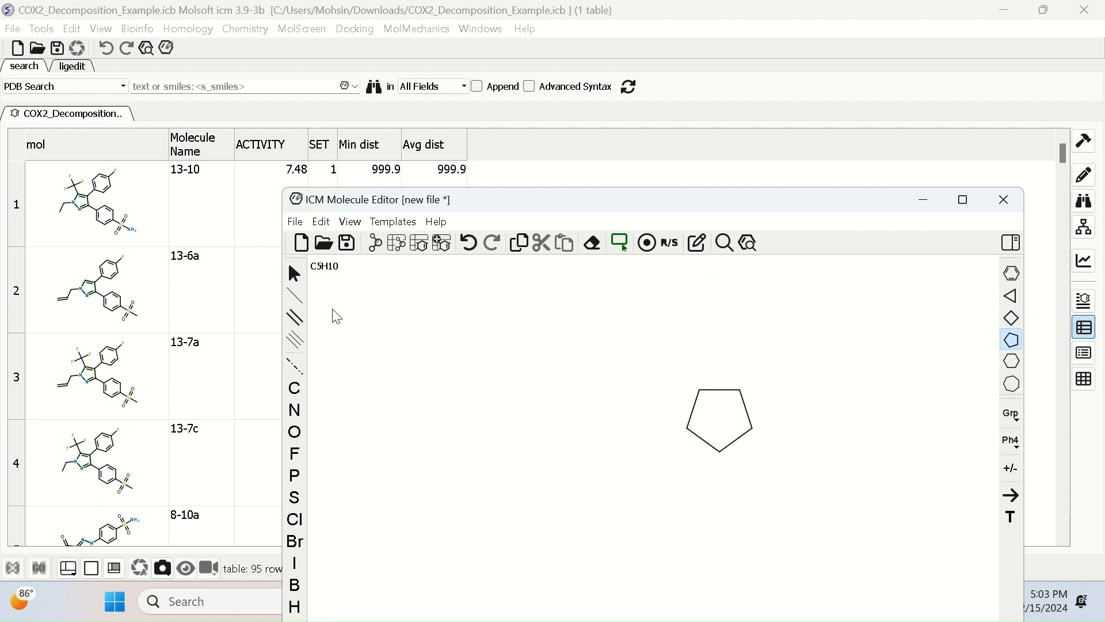
click(295, 296)
click(693, 409)
click(748, 410)
click(699, 389)
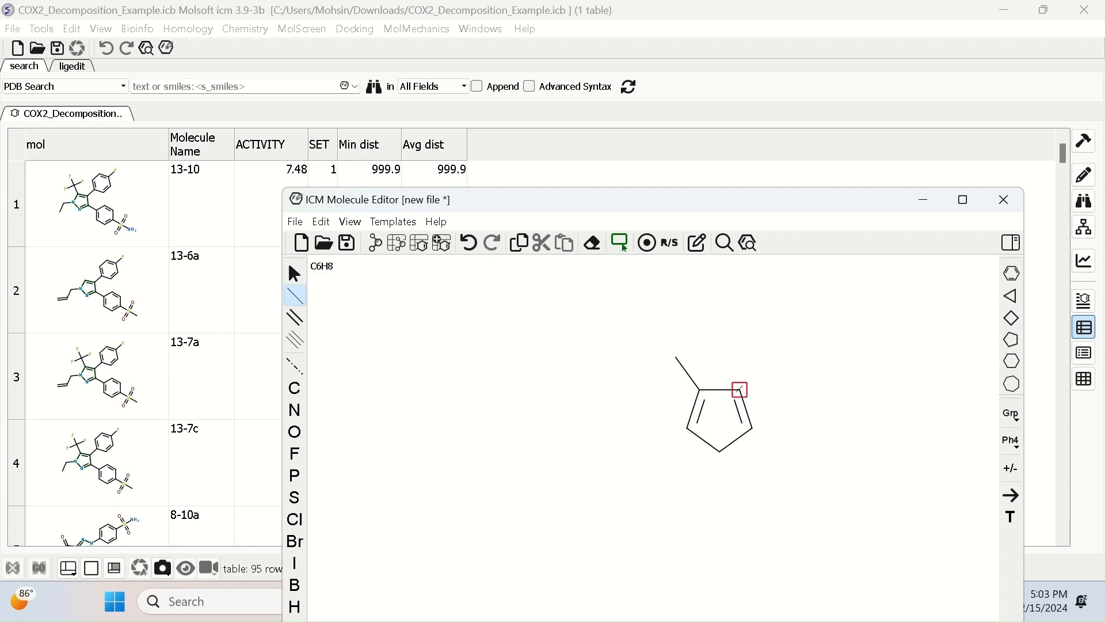
click(741, 390)
Change the ring's lower-left and bottom atoms to nitrogen and label the two substituent ends R1 and R2.
click(295, 409)
click(687, 429)
click(719, 452)
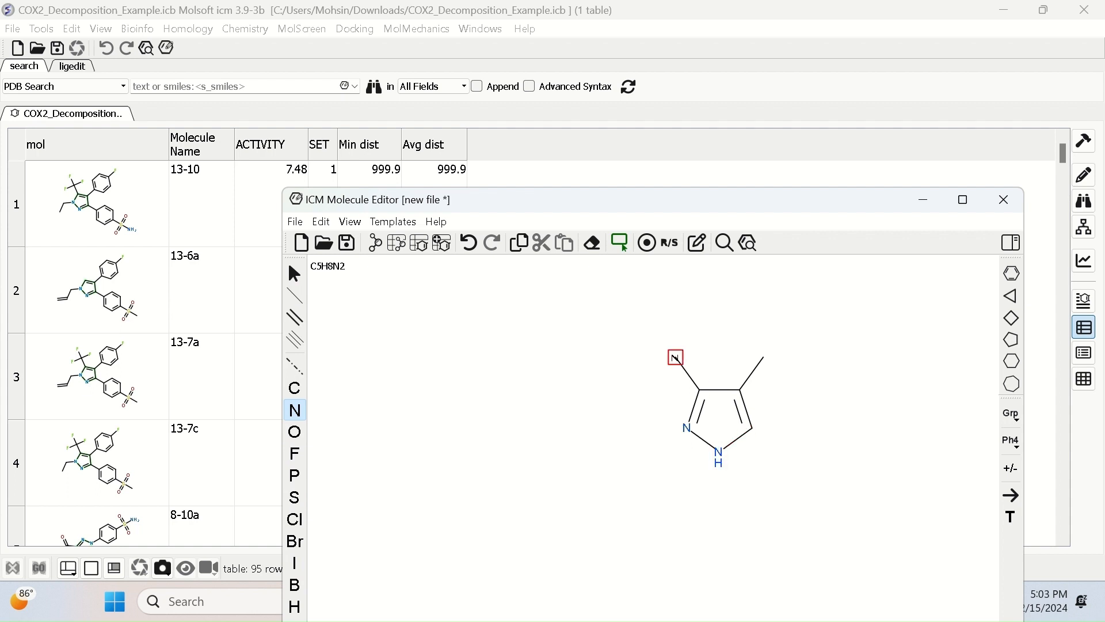
key(1)
key(2)
Save the R1/R2 pyrazole scaffold into a new table named myTable and close the molecule editor.
click(425, 243)
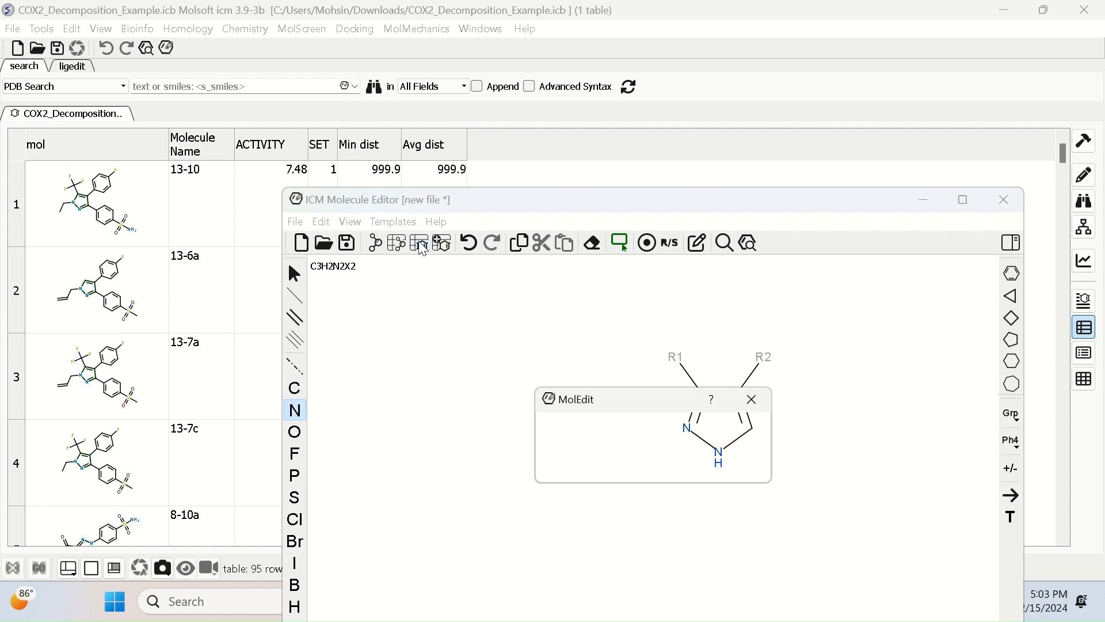
click(674, 475)
click(1005, 200)
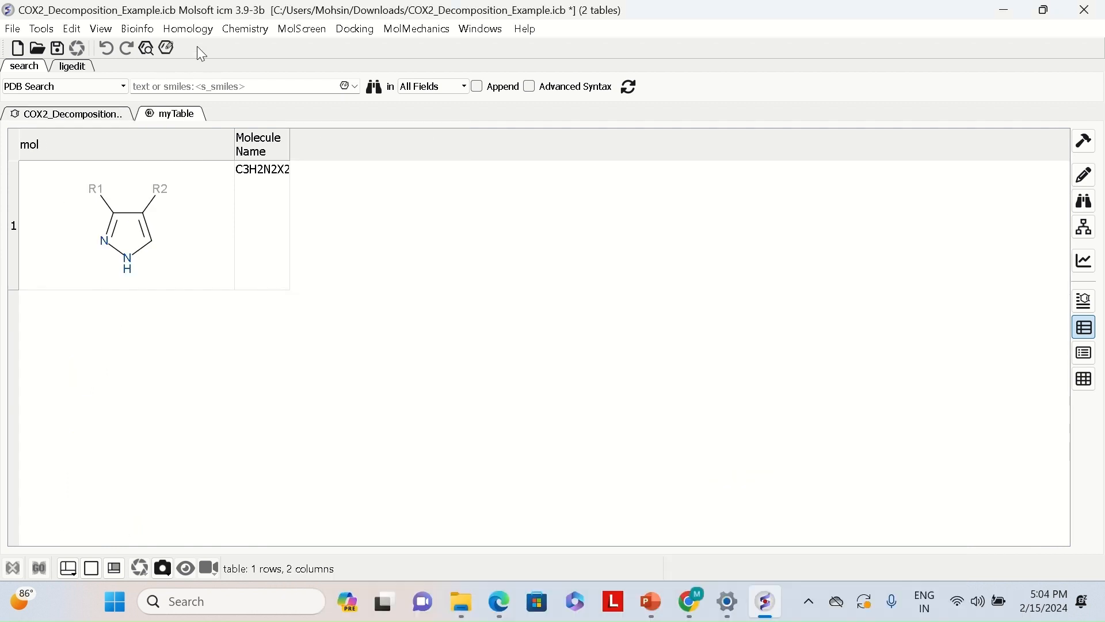
Run an R-Group Decomposition on the COX2_Decomposition_Example table, taking the scaffold from myTable at index 1.
click(243, 30)
mouse_move(345, 472)
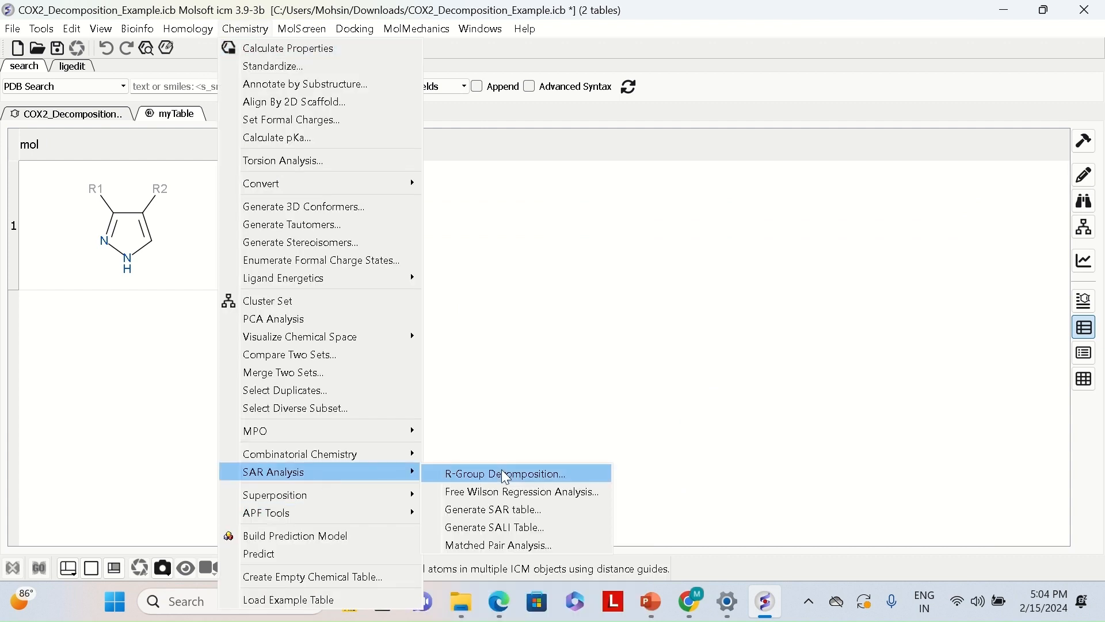
click(509, 476)
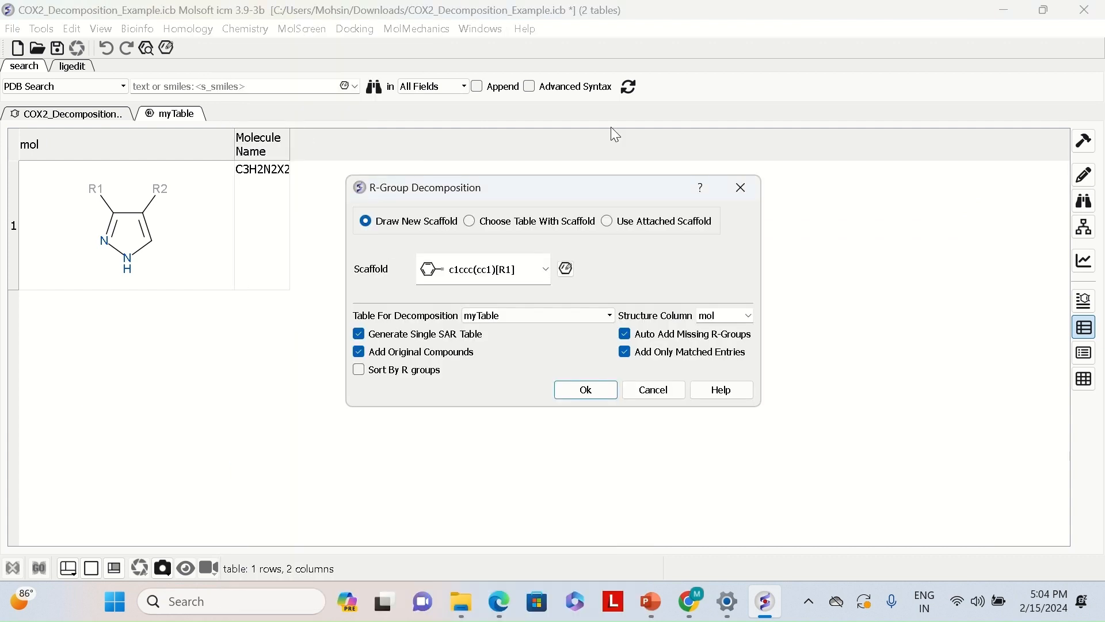
click(546, 269)
click(550, 277)
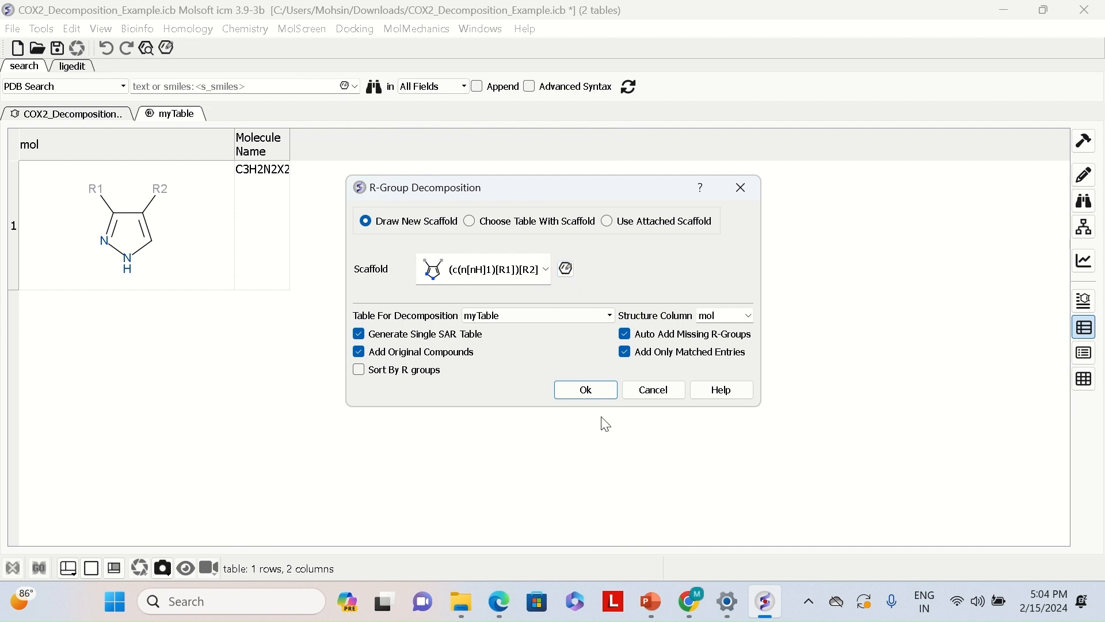
click(601, 316)
click(525, 329)
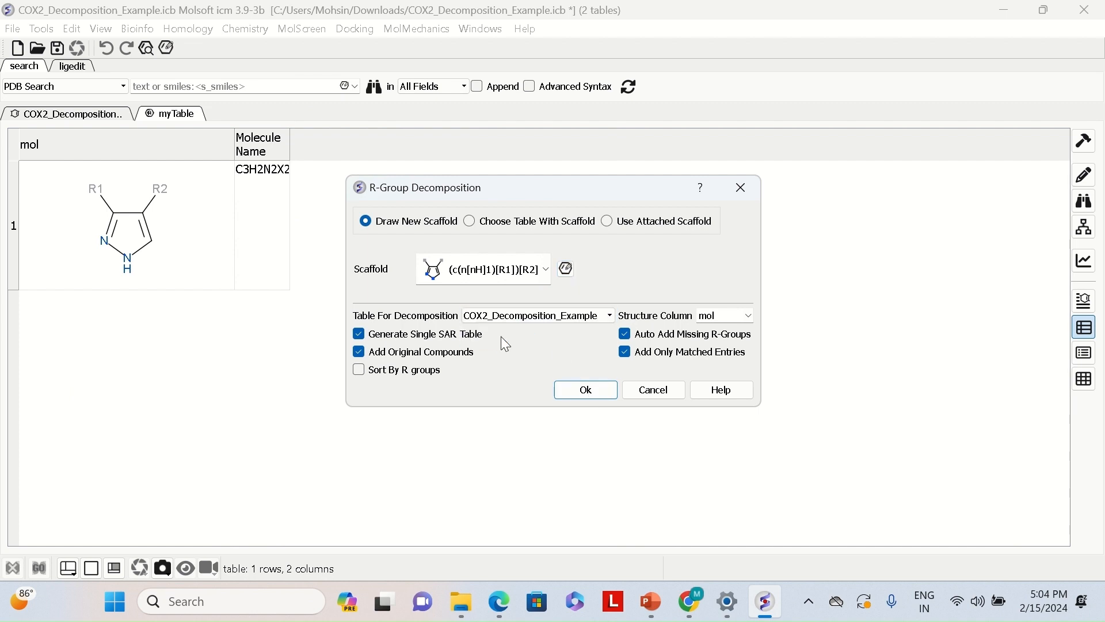
click(471, 222)
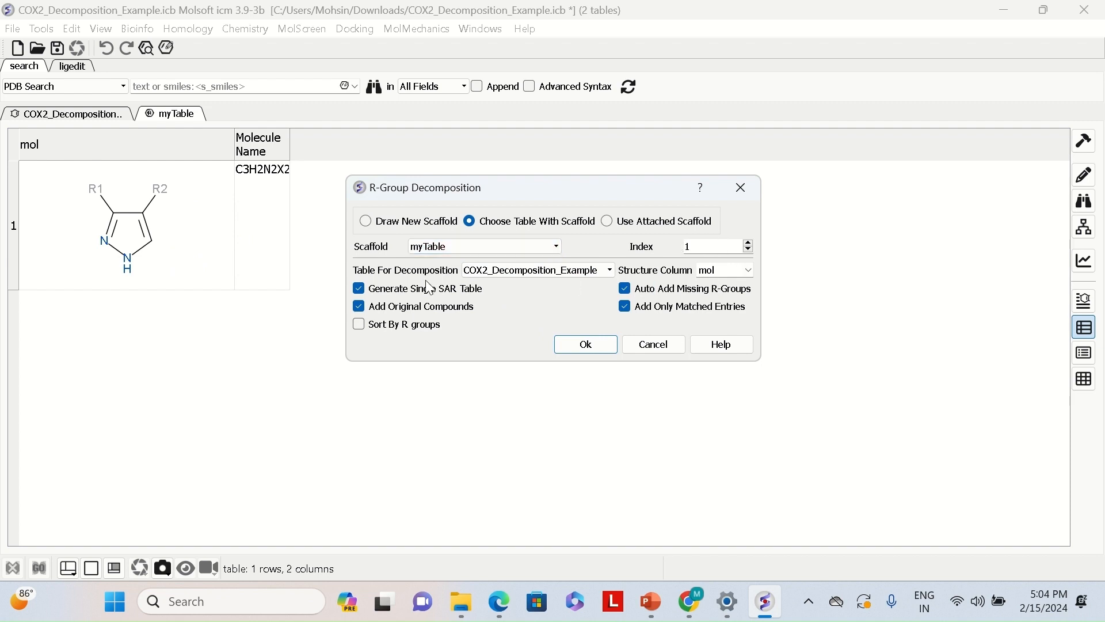
click(586, 346)
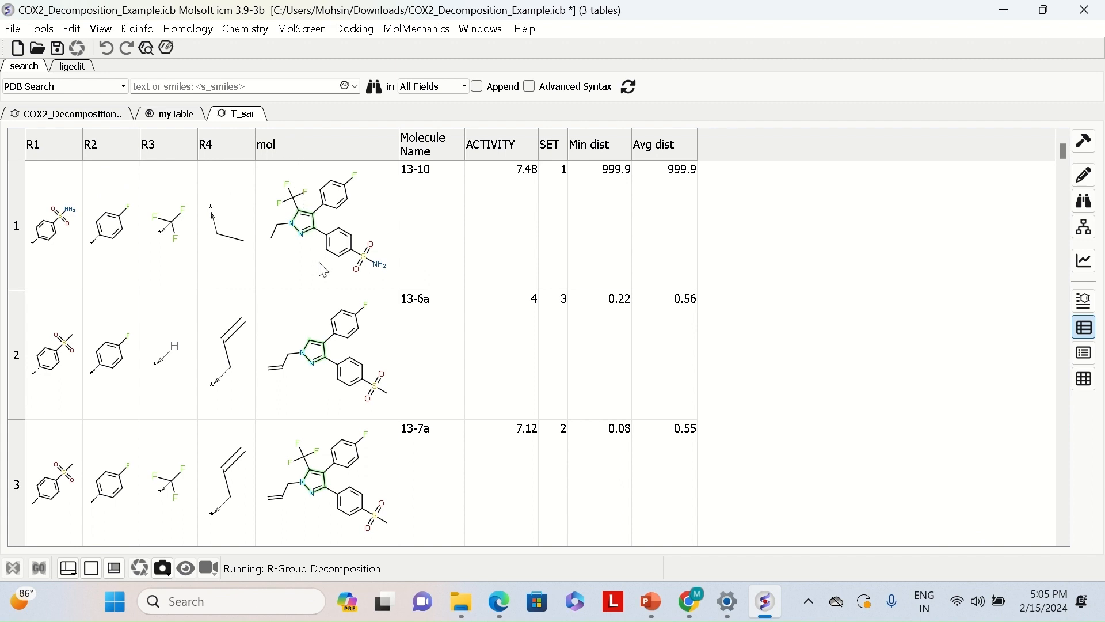
Plot the T_sar table with R1 on the X axis and R3 on the Y axis, and widen the plot area.
click(1087, 263)
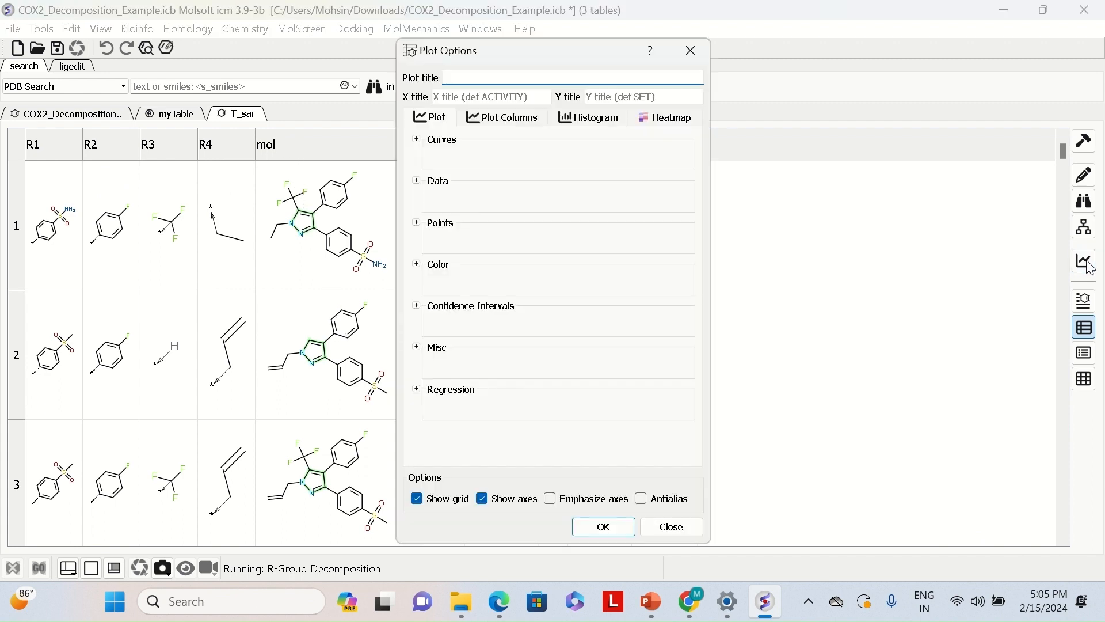
click(417, 181)
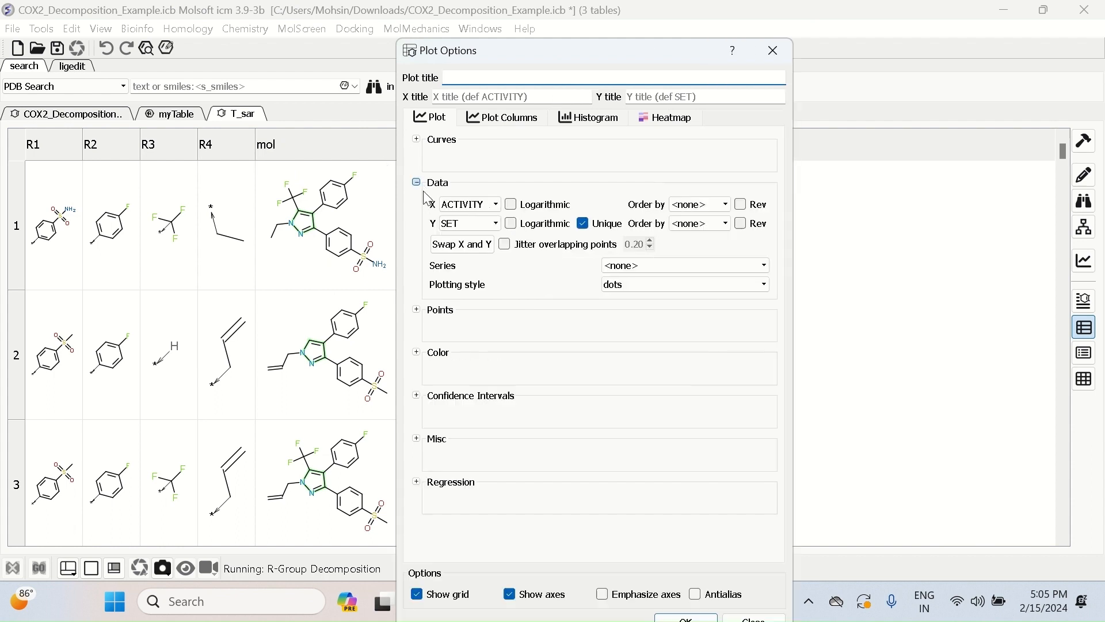
click(469, 205)
click(464, 220)
click(472, 222)
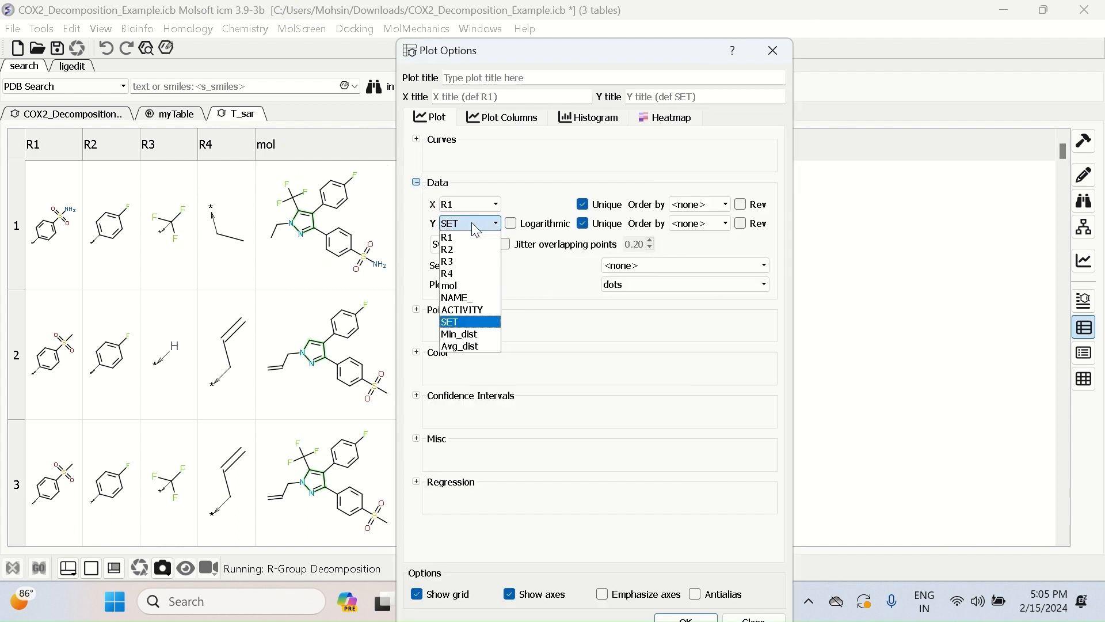
click(472, 264)
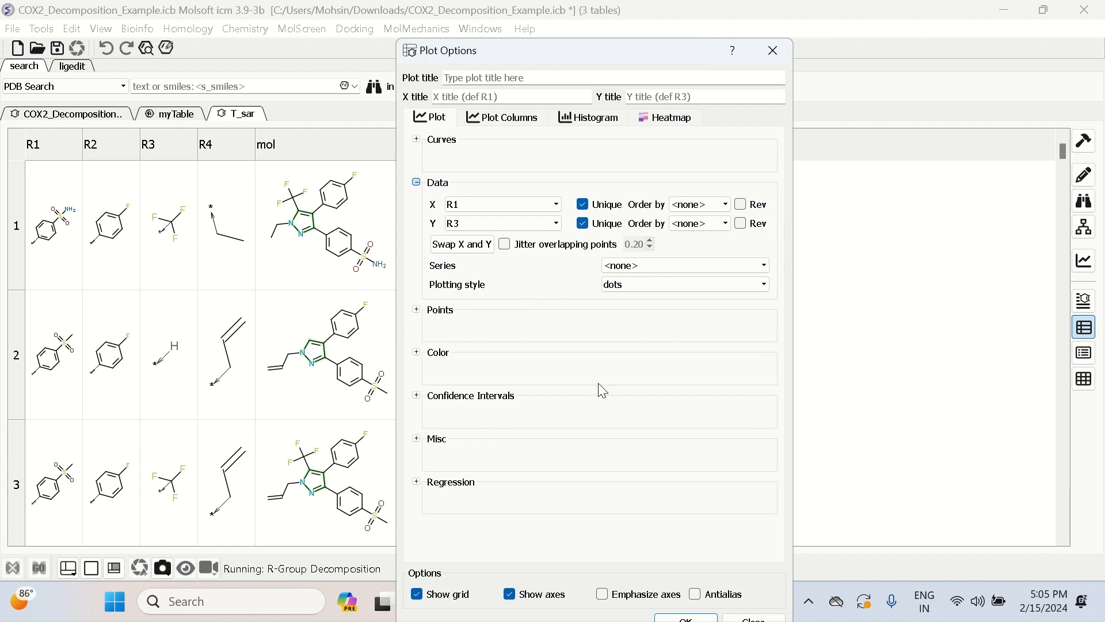
click(690, 618)
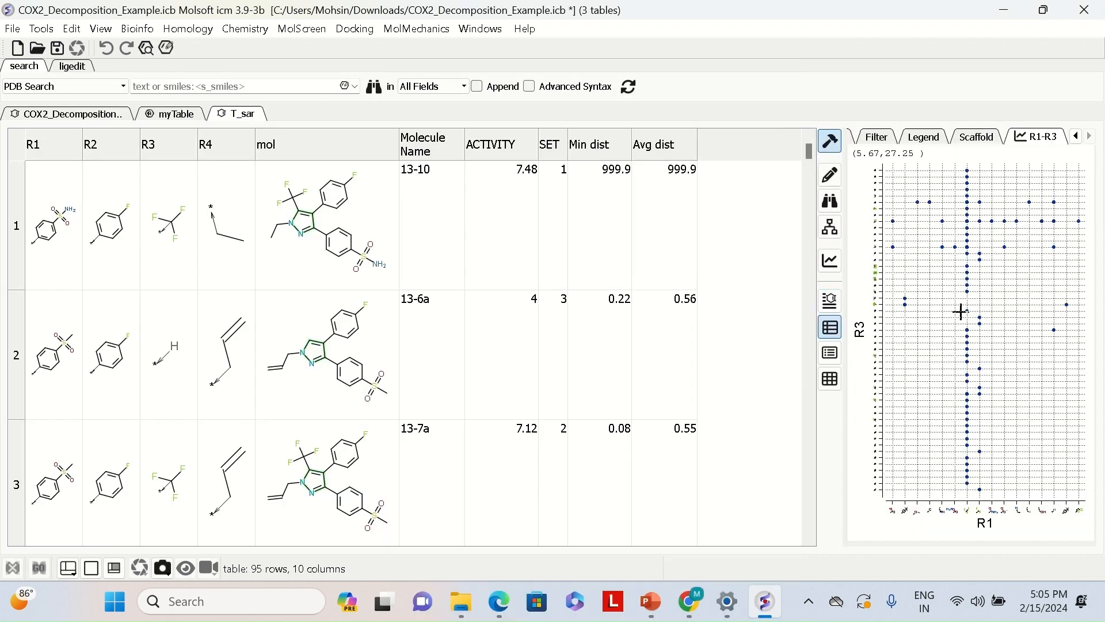
drag(848, 288, 585, 263)
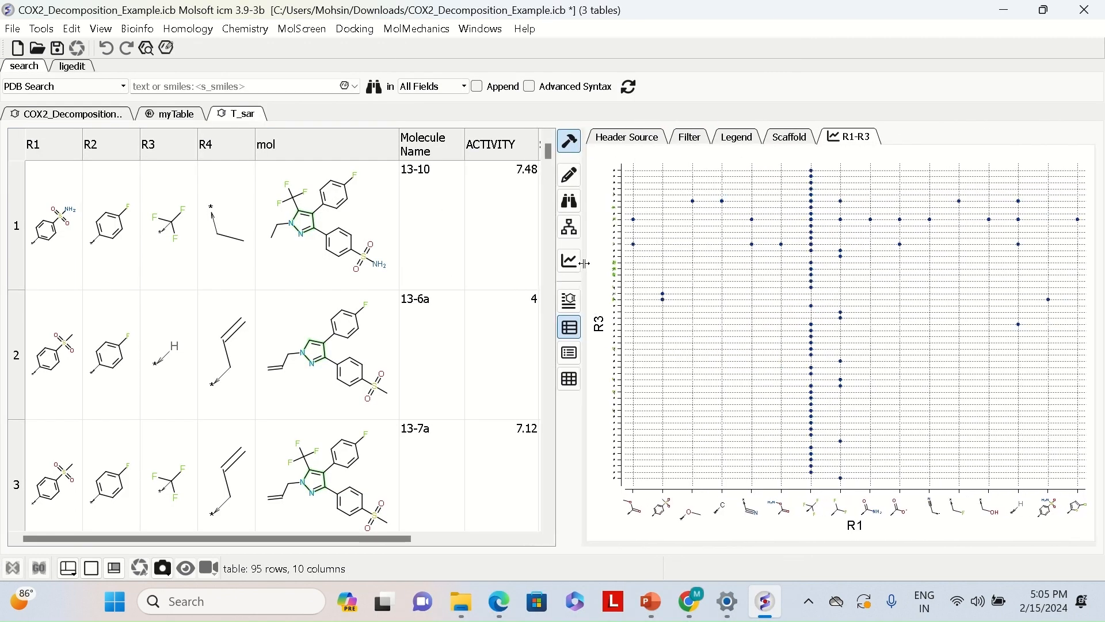
Color the R1-R3 plot points by ACTIVITY.
right_click(947, 315)
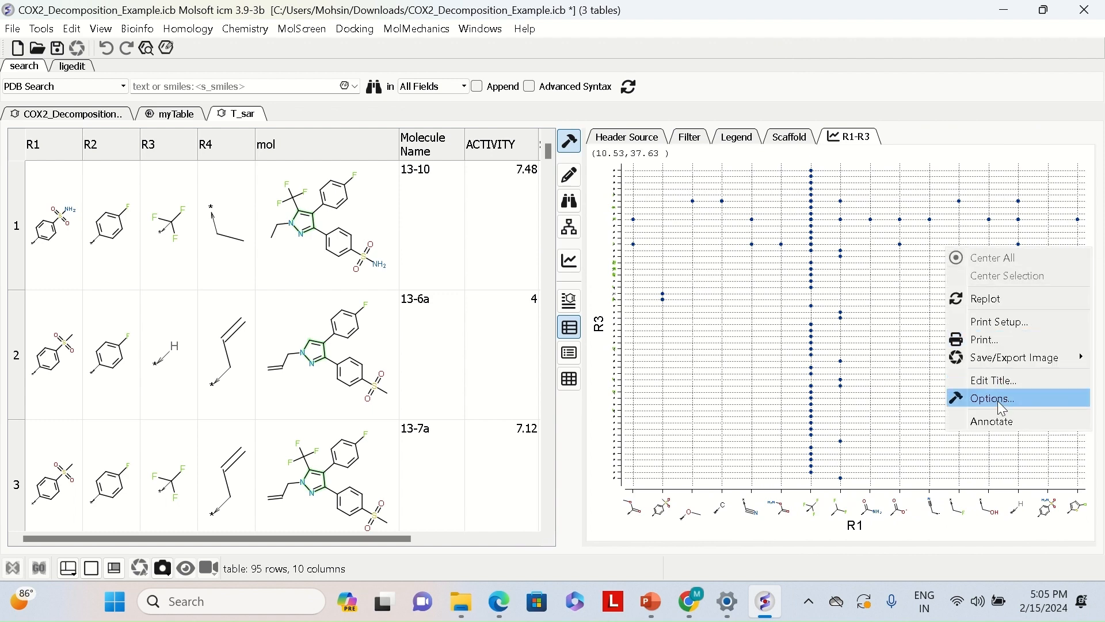
click(997, 399)
click(411, 168)
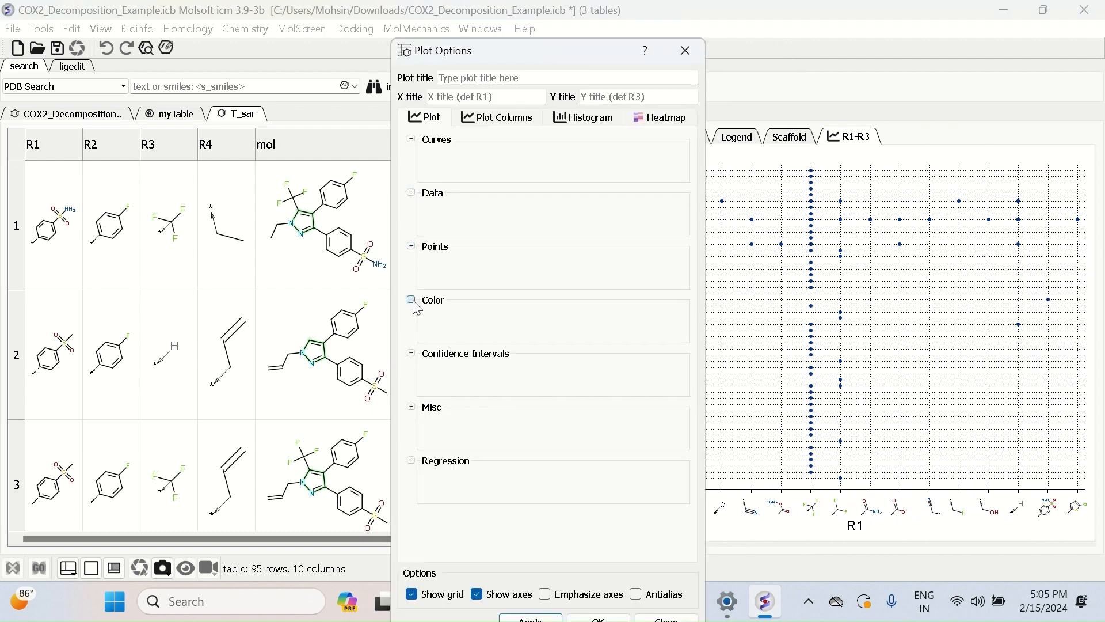
click(411, 299)
click(526, 302)
click(501, 377)
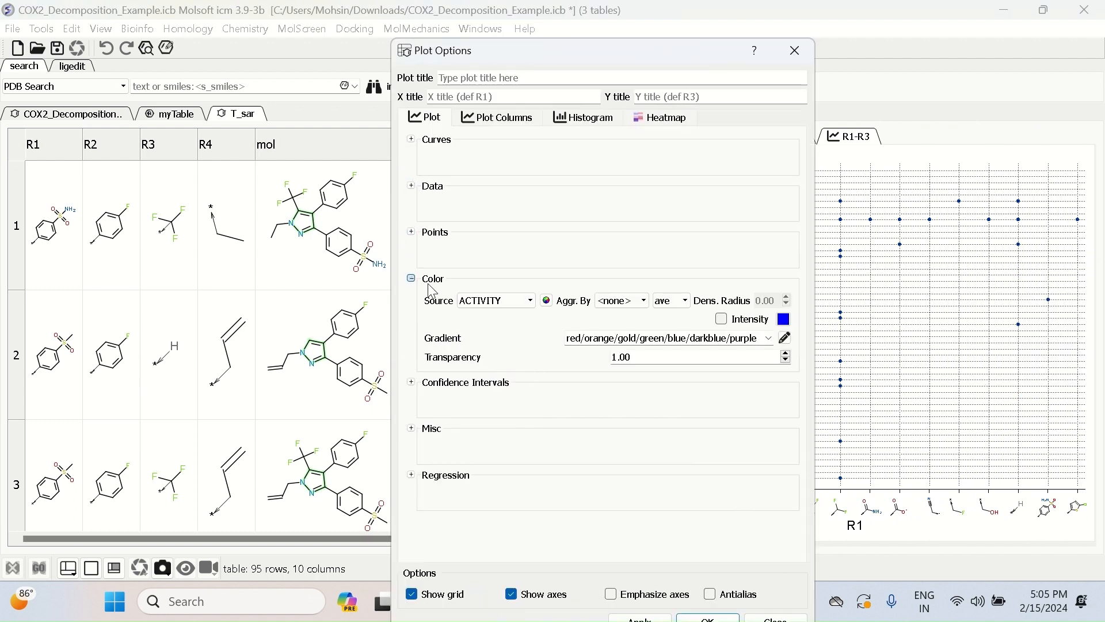
click(411, 279)
click(601, 617)
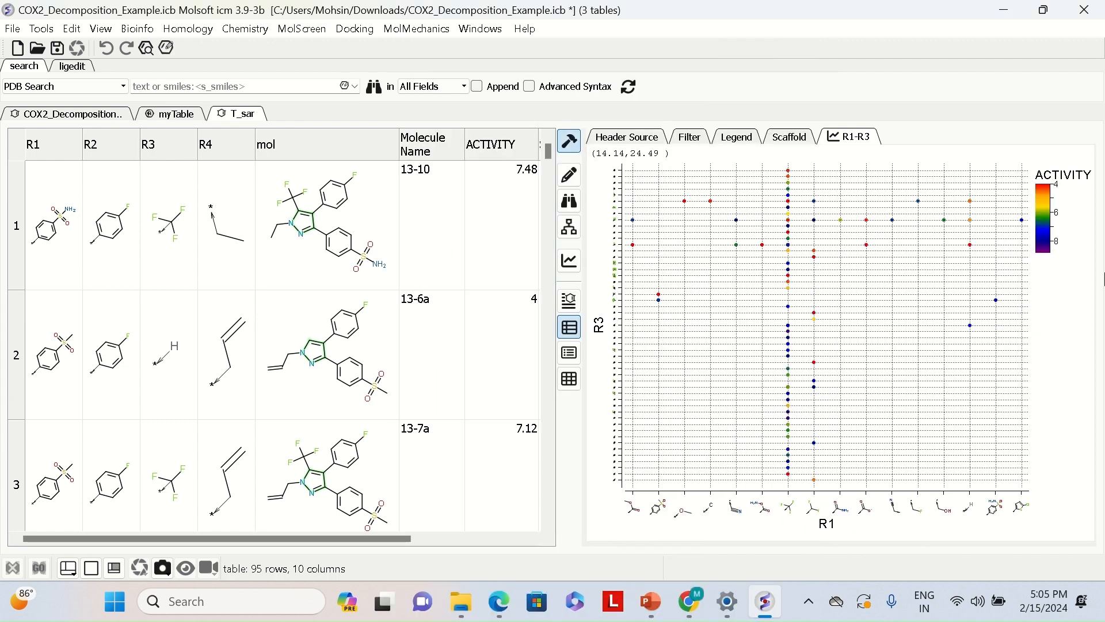
Check one blue point's compound in the table, and set the plot's point labels to mol, shown for the selection only.
click(972, 328)
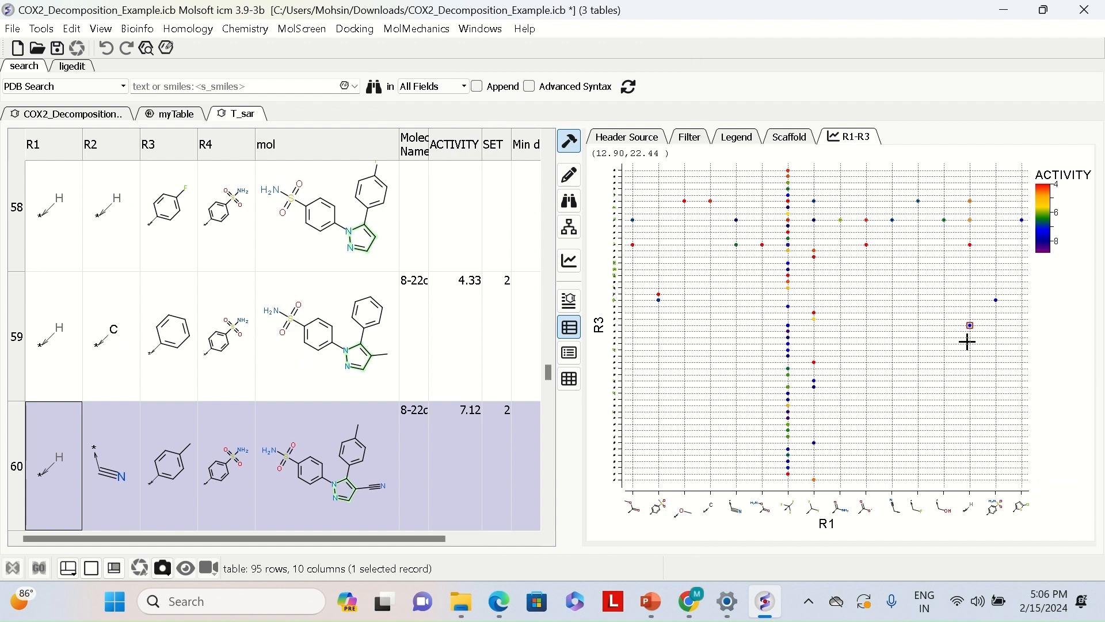
click(968, 342)
right_click(973, 263)
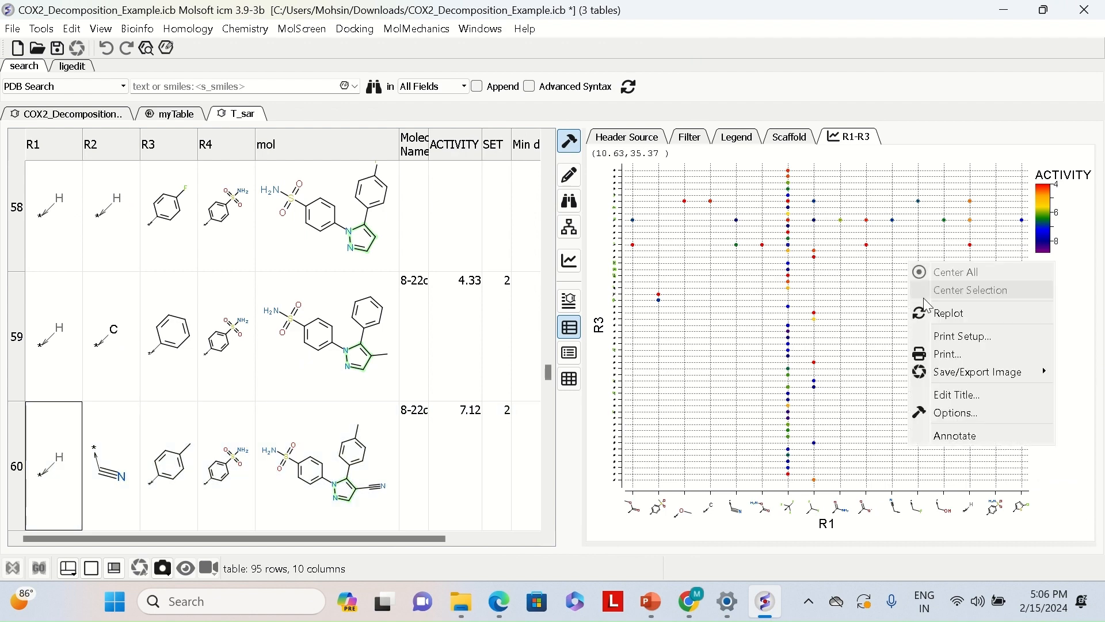
click(977, 414)
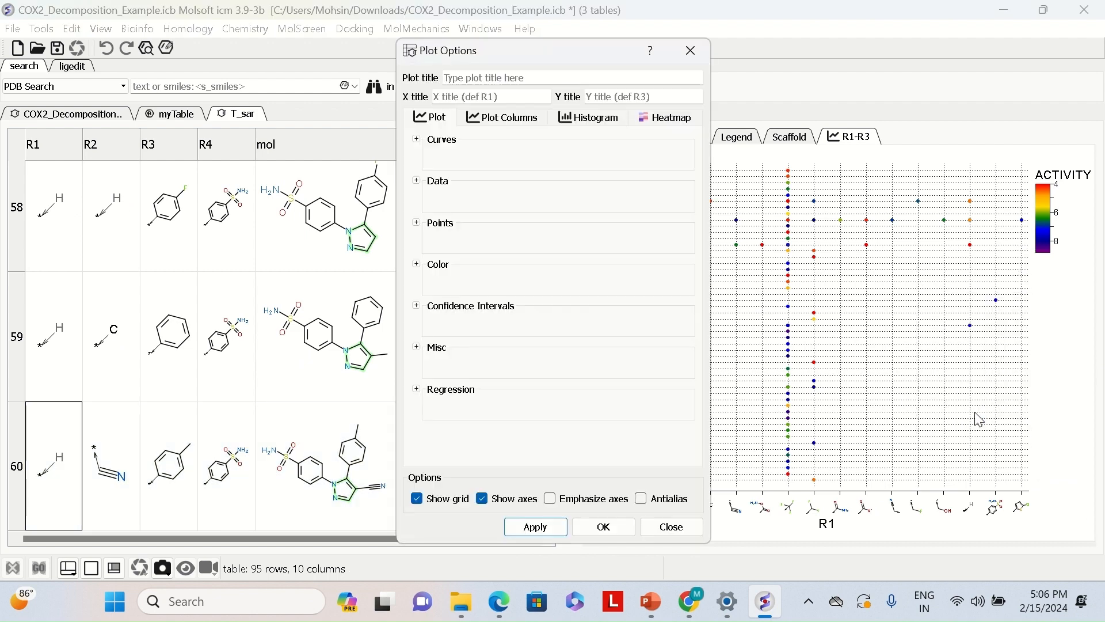
click(418, 224)
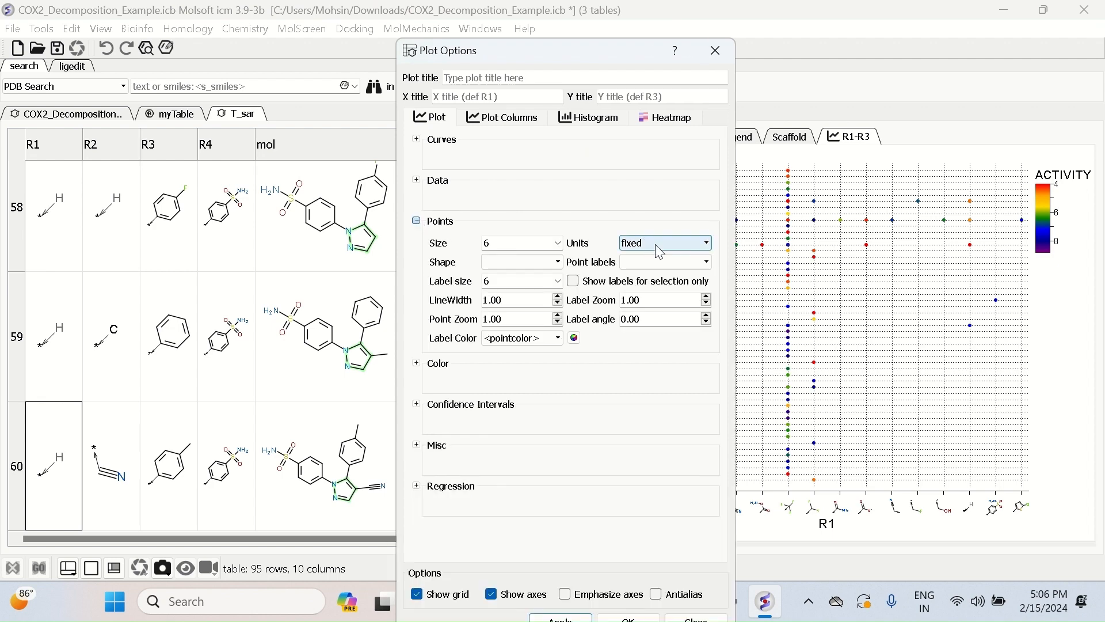
click(662, 262)
click(656, 322)
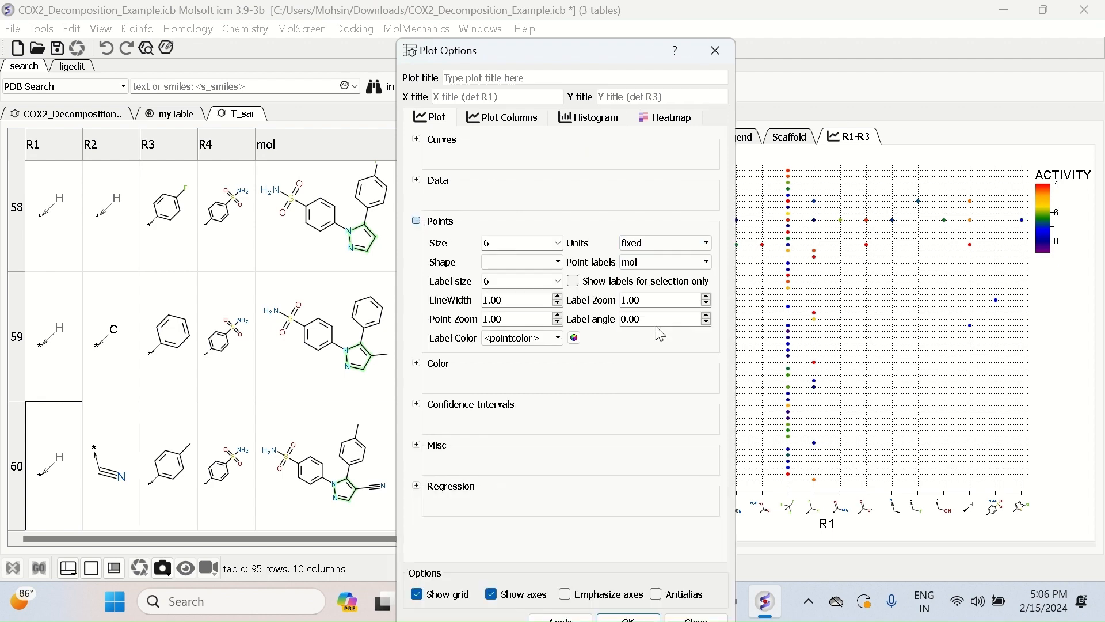
click(574, 281)
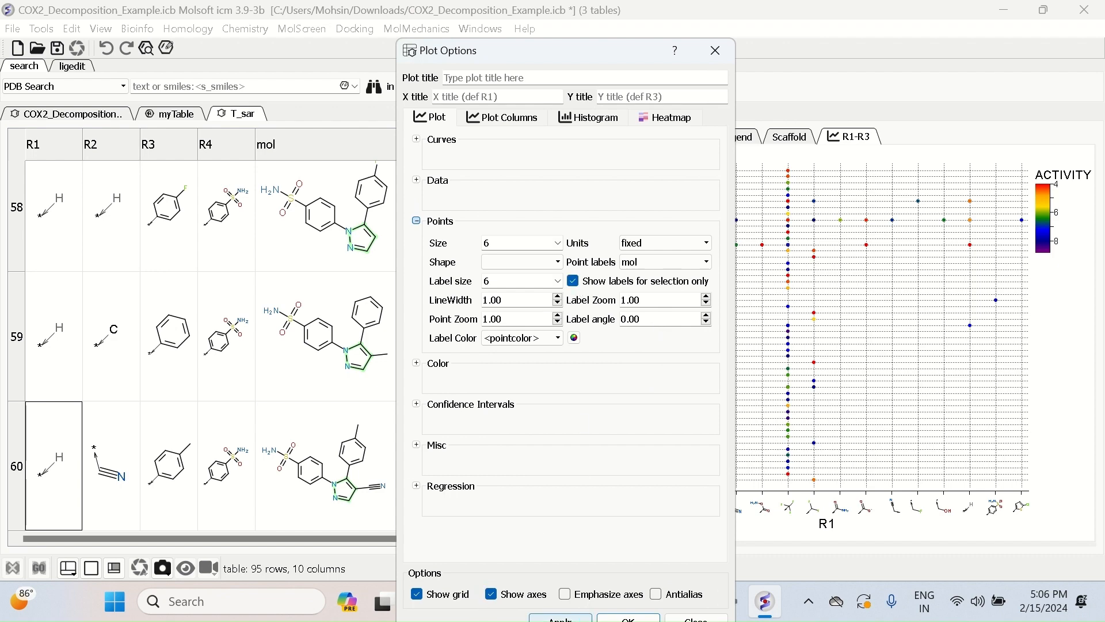
click(716, 51)
Select the blue point in the R1 hydrogen column, move its structure label below it and enlarge the label.
click(966, 320)
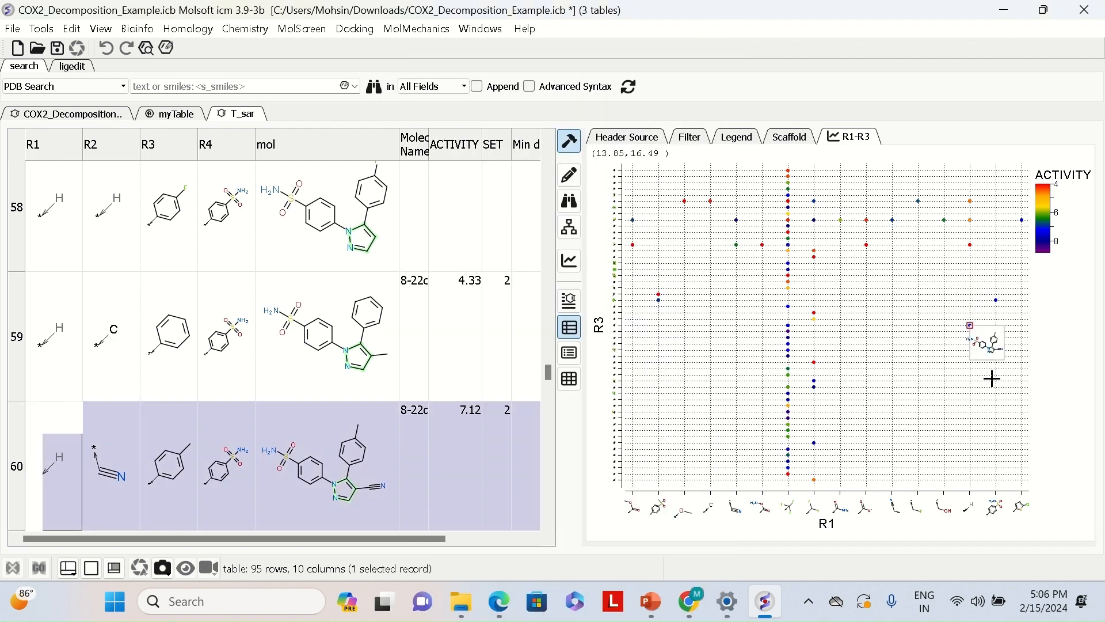
drag(990, 348, 977, 403)
scroll(971, 402, up, 5)
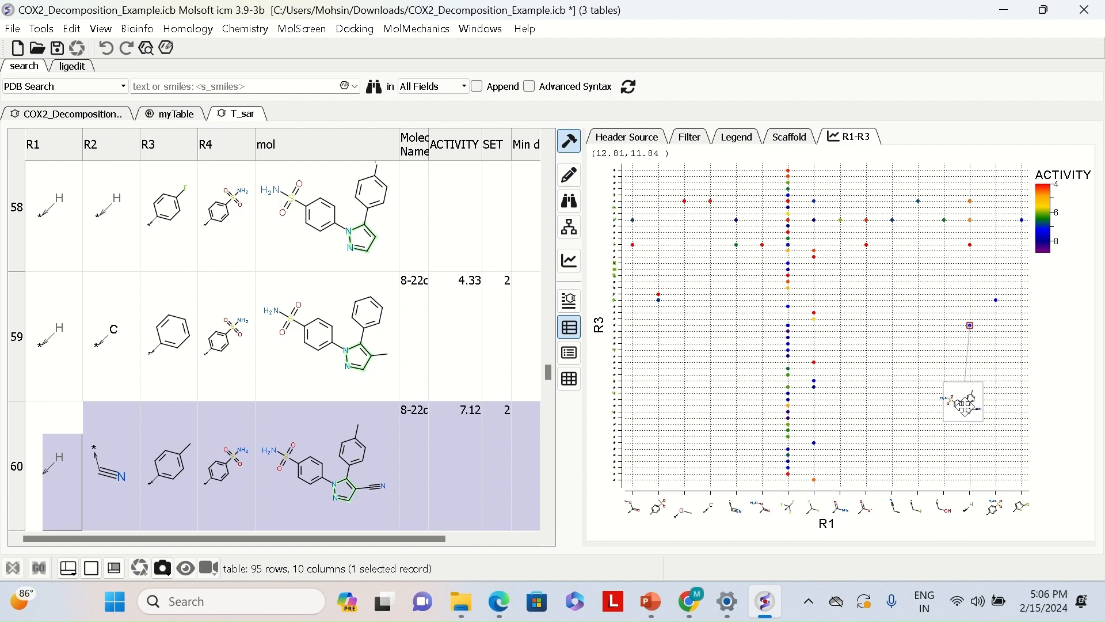
scroll(966, 408, up, 2)
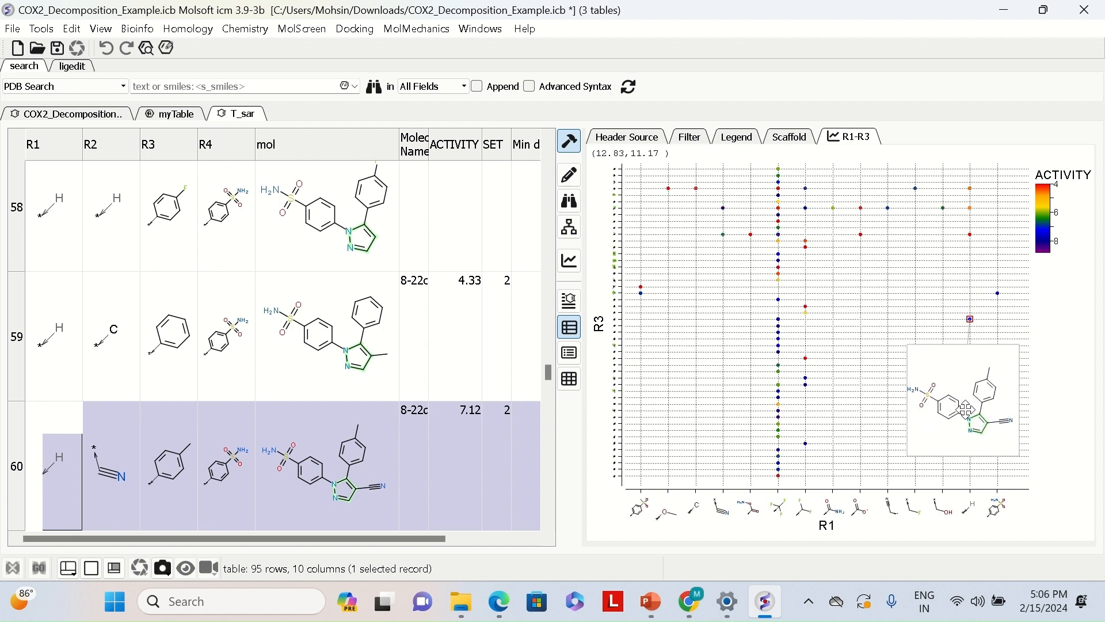
Add the red point in the difluoromethyl R1 column to the selection, then move its structure label aside and enlarge it.
drag(802, 301, 884, 290)
scroll(884, 290, up, 4)
scroll(884, 290, up, 1)
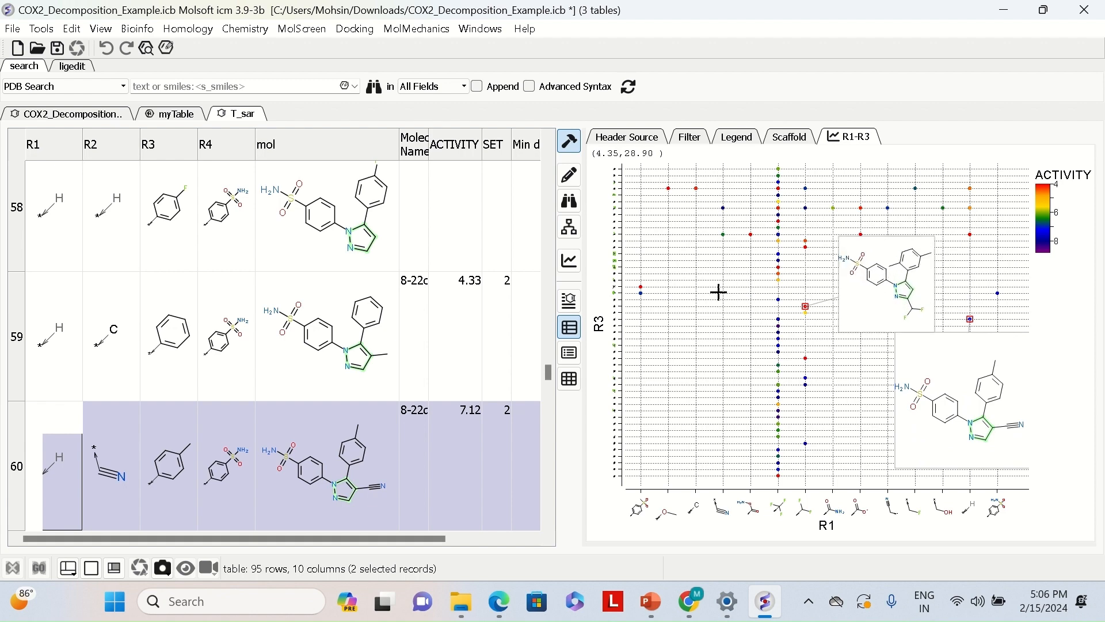
Add the red point in the first R1 column and the green point in the cyano R1 column to the selection, moving and enlarging their structure labels.
drag(636, 280, 742, 331)
scroll(672, 312, up, 3)
scroll(742, 331, up, 2)
drag(711, 228, 651, 222)
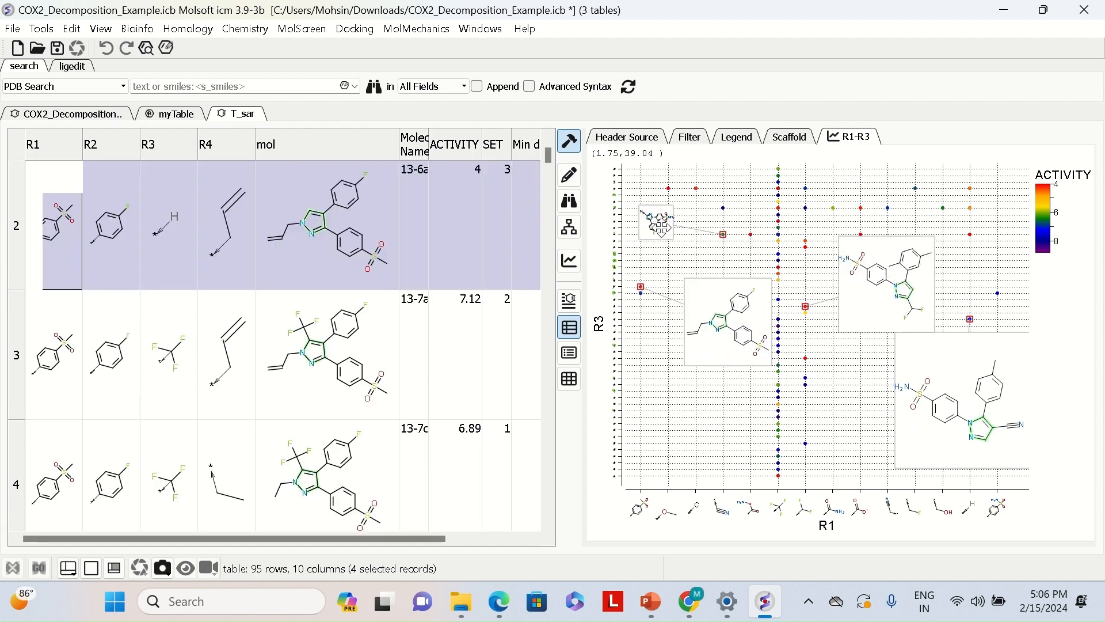
scroll(651, 222, up, 3)
Add the carboxamide R1 point and the purple point in the sulfonamide-phenyl R1 column to the selection, then move their structure labels aside and enlarge them.
mouse_move(829, 200)
mouse_down()
mouse_move(839, 218)
mouse_move(797, 220)
mouse_up()
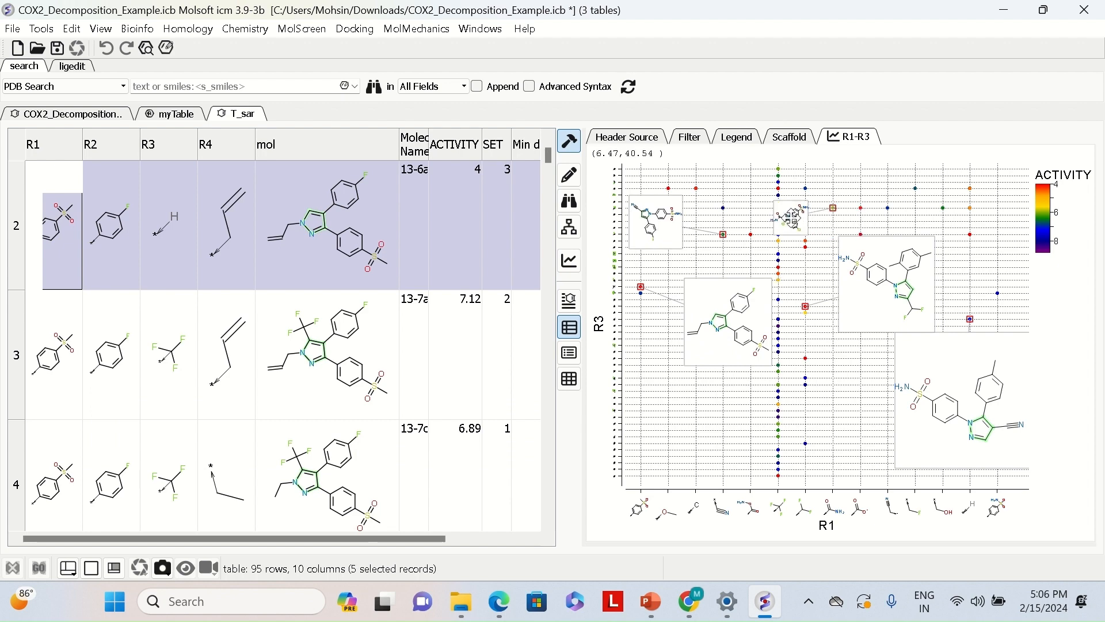
scroll(797, 220, up, 3)
drag(991, 283, 1006, 312)
drag(1006, 313, 964, 225)
scroll(965, 225, up, 5)
Add the two lowest points in the trifluoromethyl R1 column to the selection, then move their structure labels above them and enlarge both.
drag(764, 464, 691, 407)
drag(799, 477, 815, 407)
scroll(815, 413, up, 2)
scroll(815, 412, up, 2)
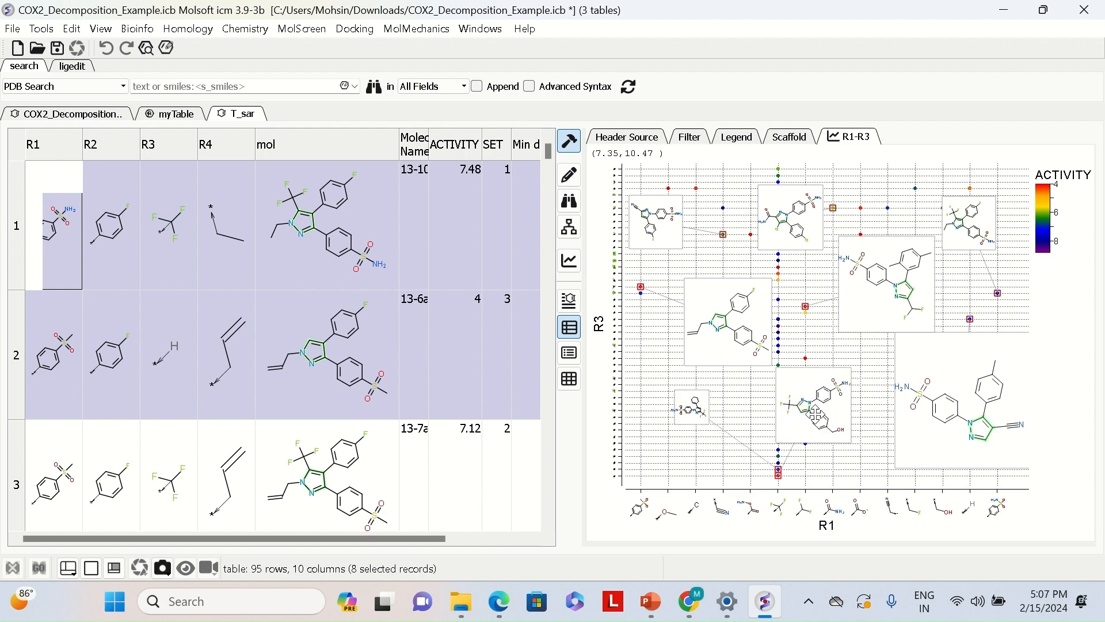
scroll(693, 407, up, 2)
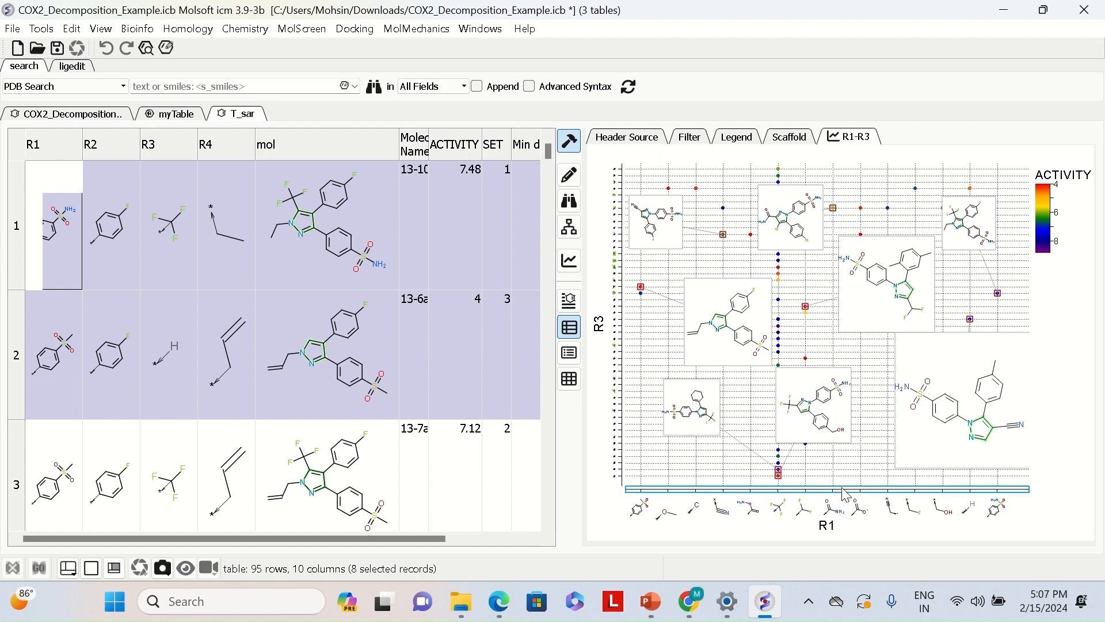
Rescale the R1 and R3 axes of the plot so that all R-group columns and rows fit.
scroll(843, 495, up, 4)
scroll(844, 495, down, 5)
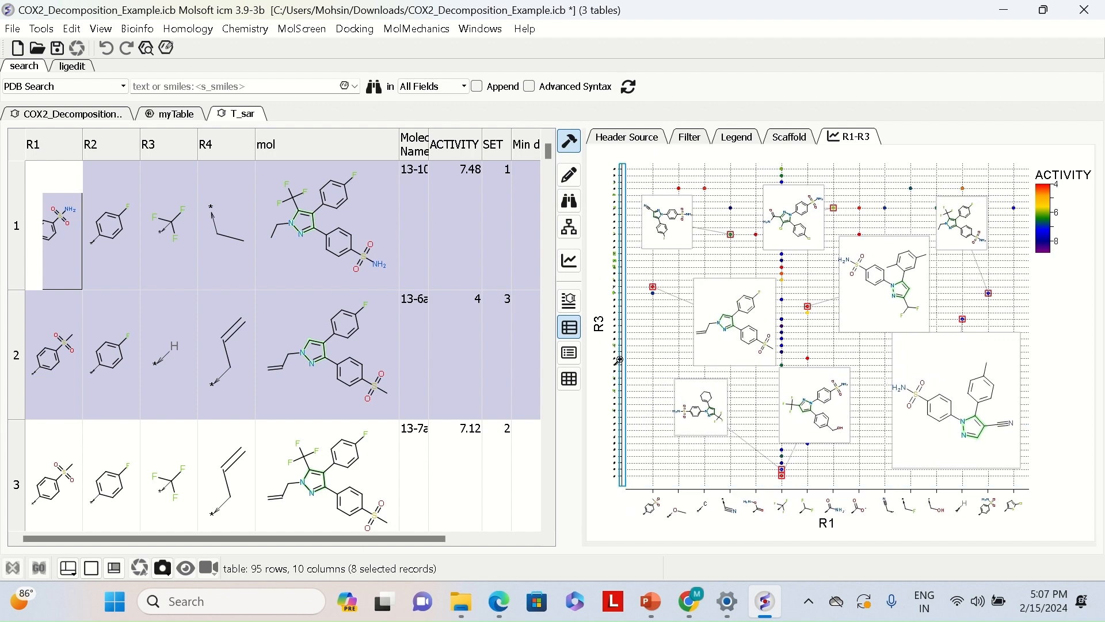
scroll(630, 355, up, 5)
scroll(628, 295, down, 8)
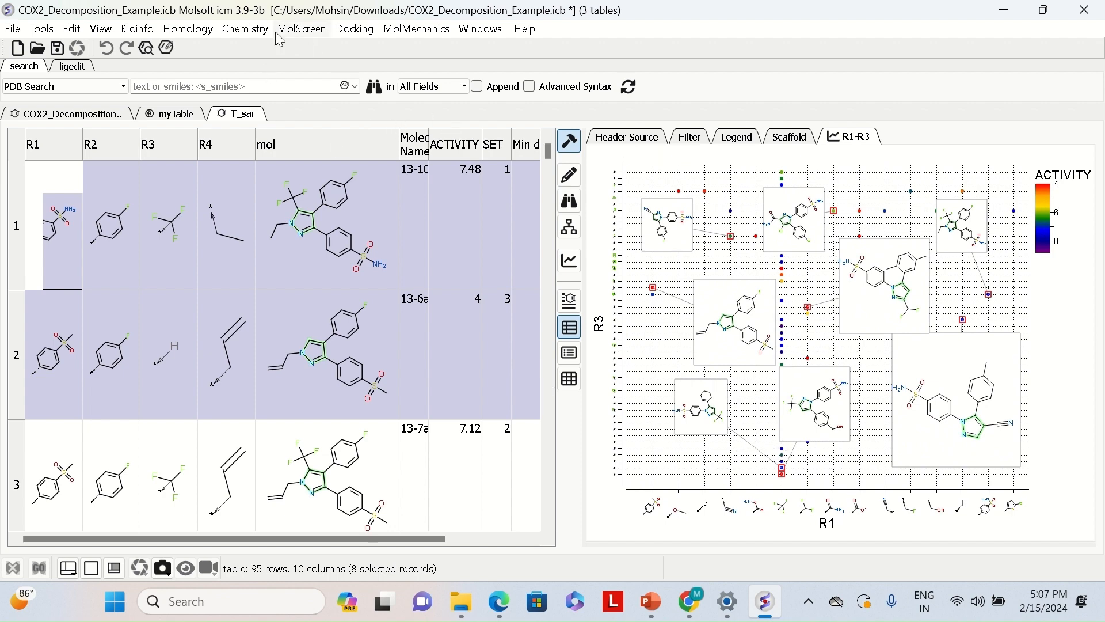
Run a Free Wilson Regression Analysis on T_sar with ACTIVITY as the activity column and the enumeration/prediction step enabled.
click(245, 29)
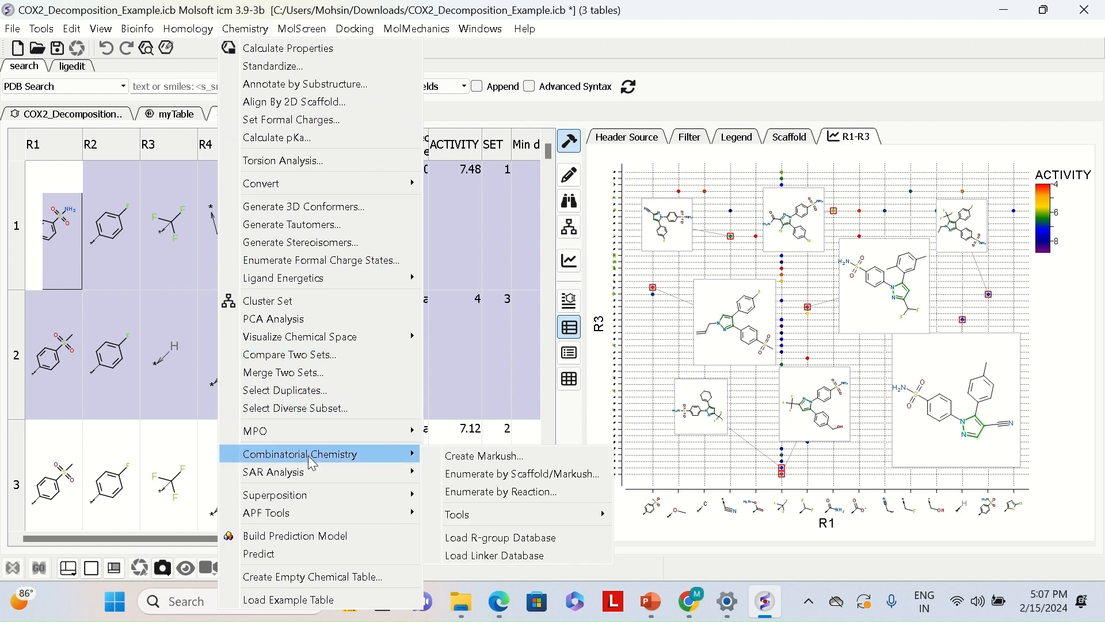
mouse_move(328, 475)
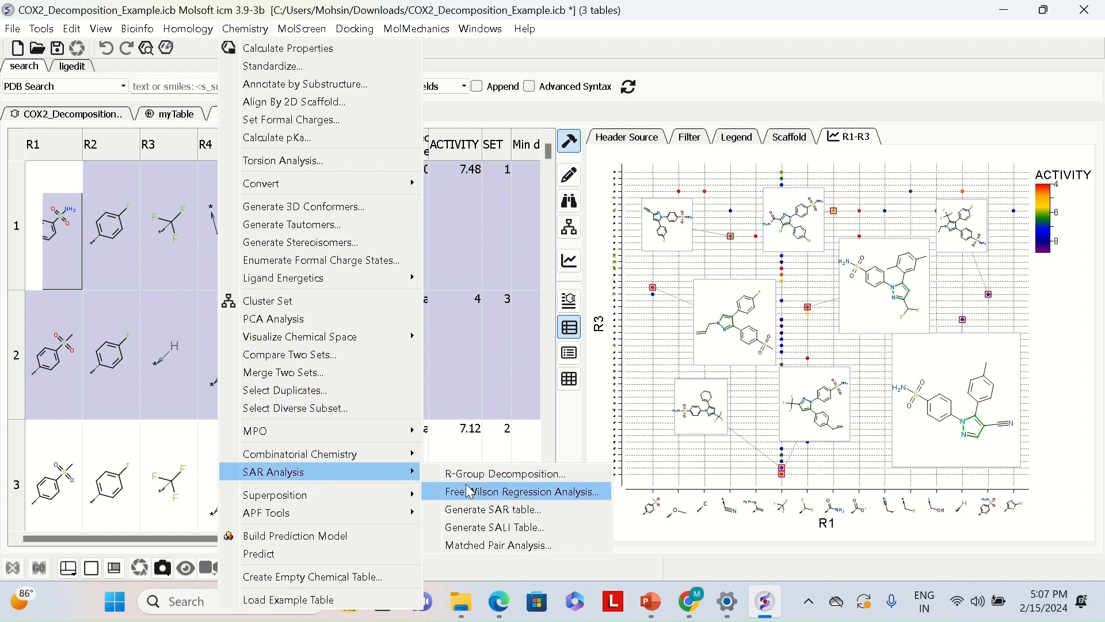
click(526, 494)
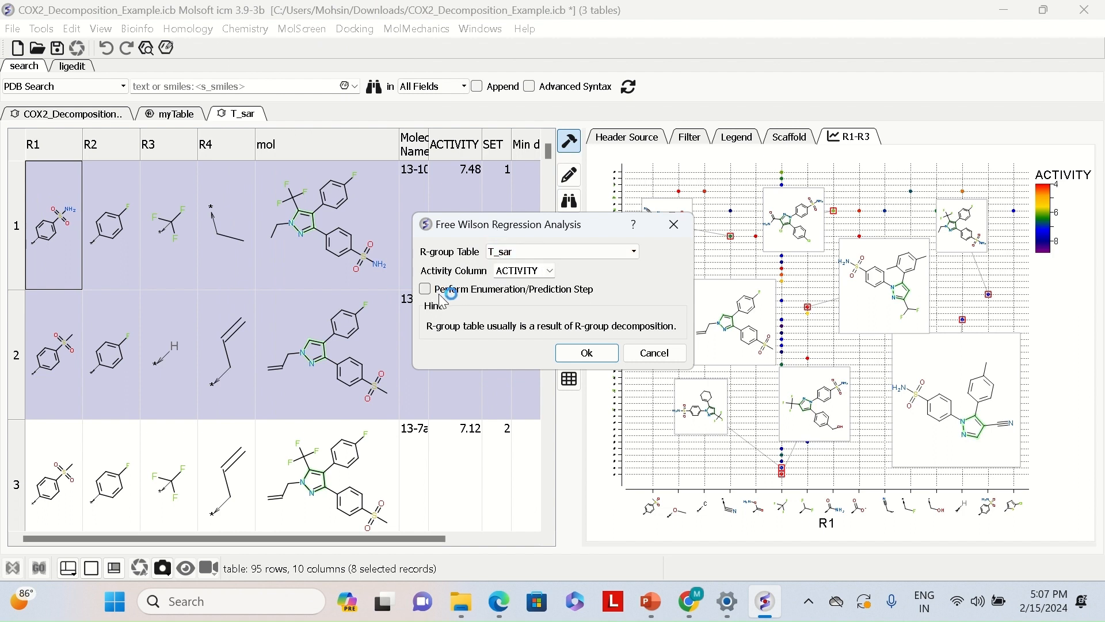
click(589, 353)
click(425, 289)
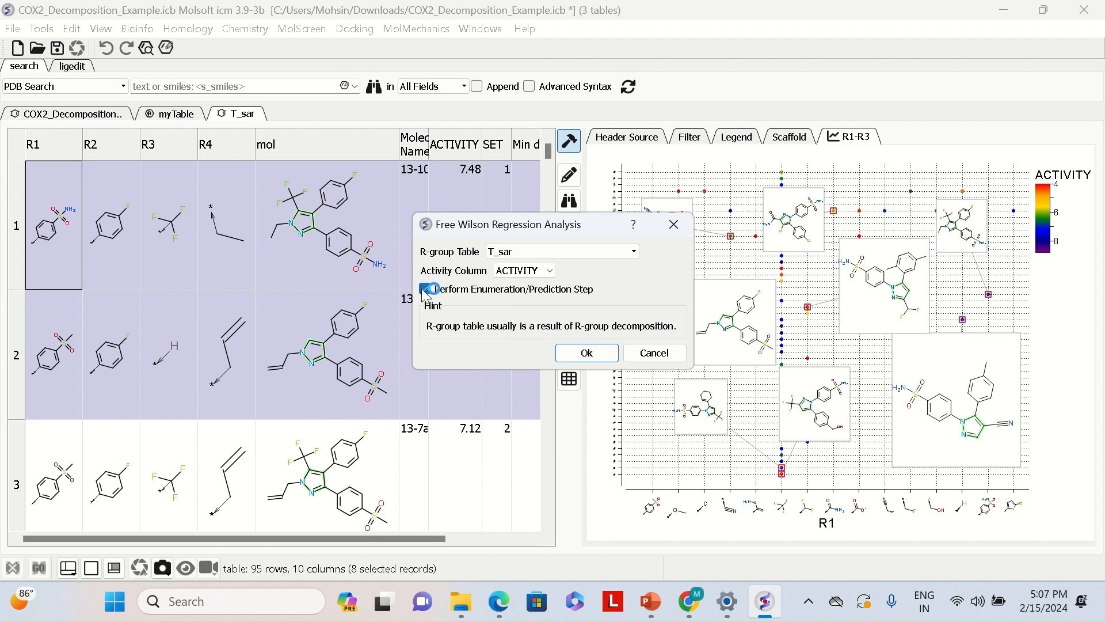
click(588, 354)
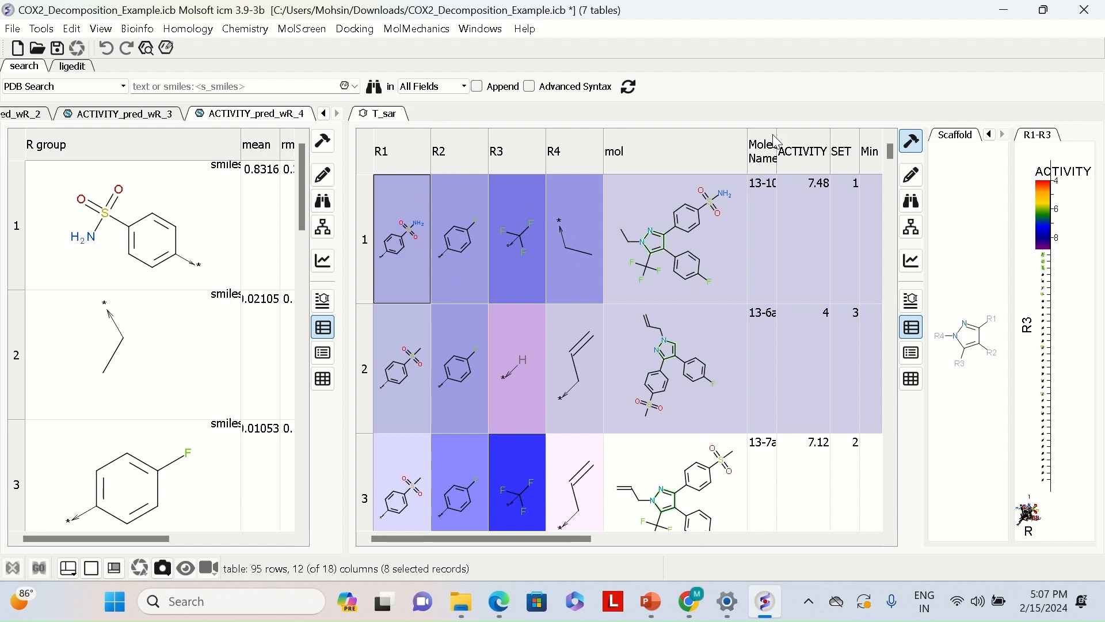
Widen the Molecule Name column in T_sar and enlarge the T_sar pane to show more of its columns.
drag(778, 137, 791, 138)
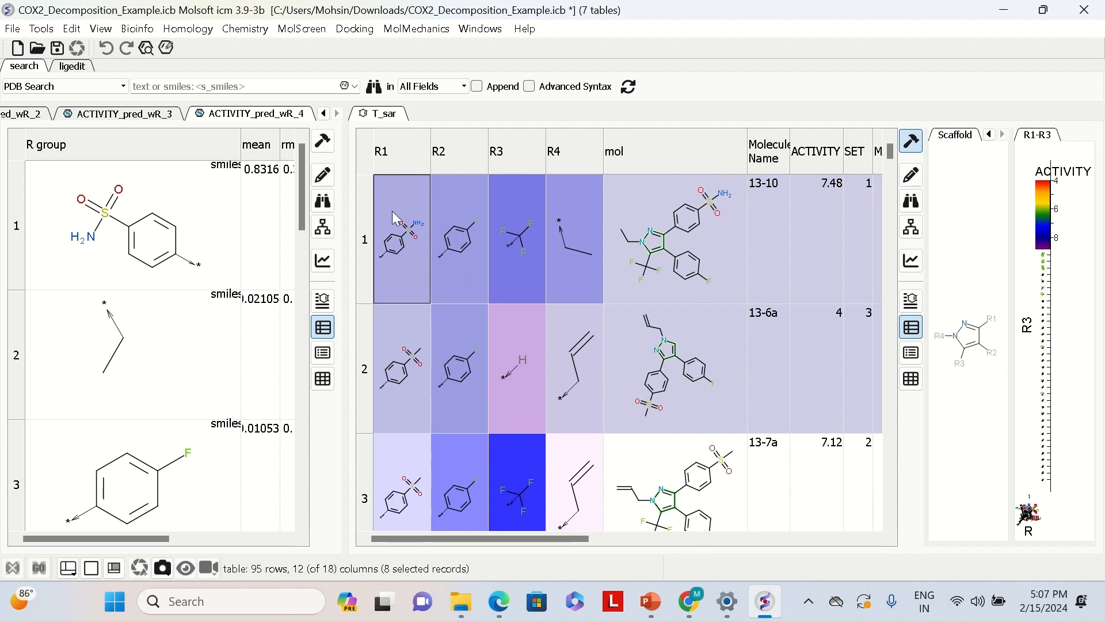
drag(346, 123, 250, 126)
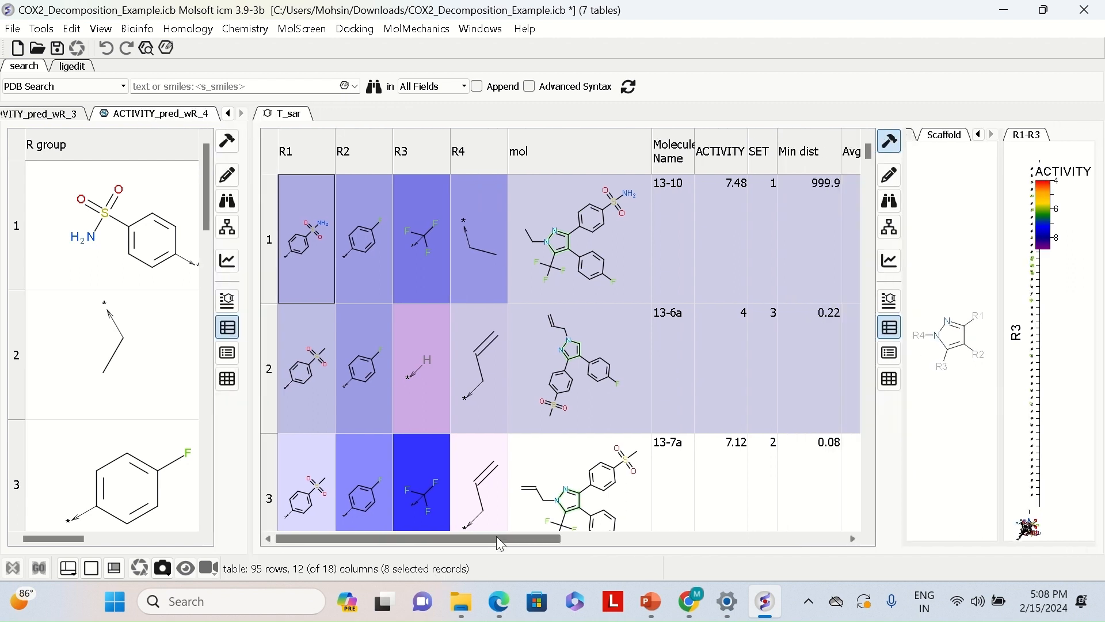
drag(496, 537, 464, 536)
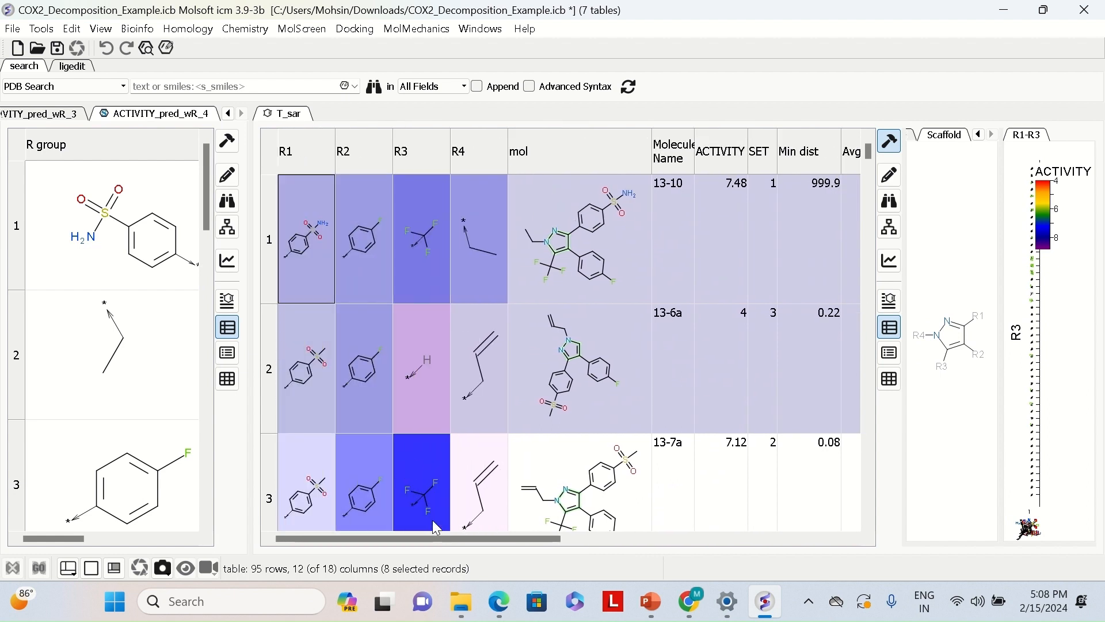
Start generating a SAR table with T_sar as the R-group table and calculate the suggested R-group pair.
click(230, 32)
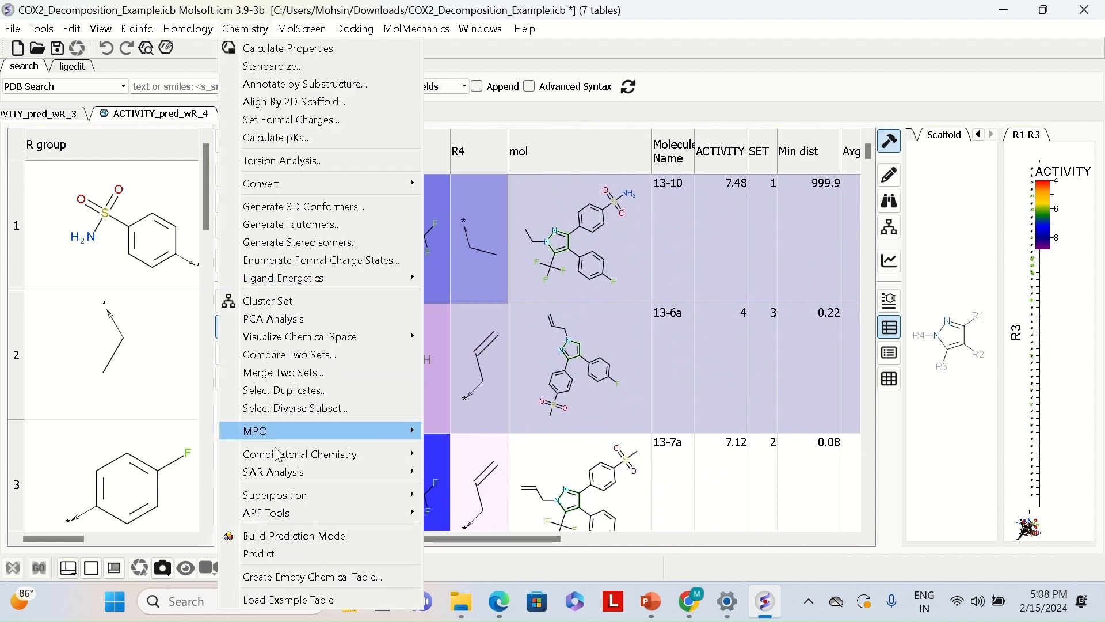
mouse_move(305, 472)
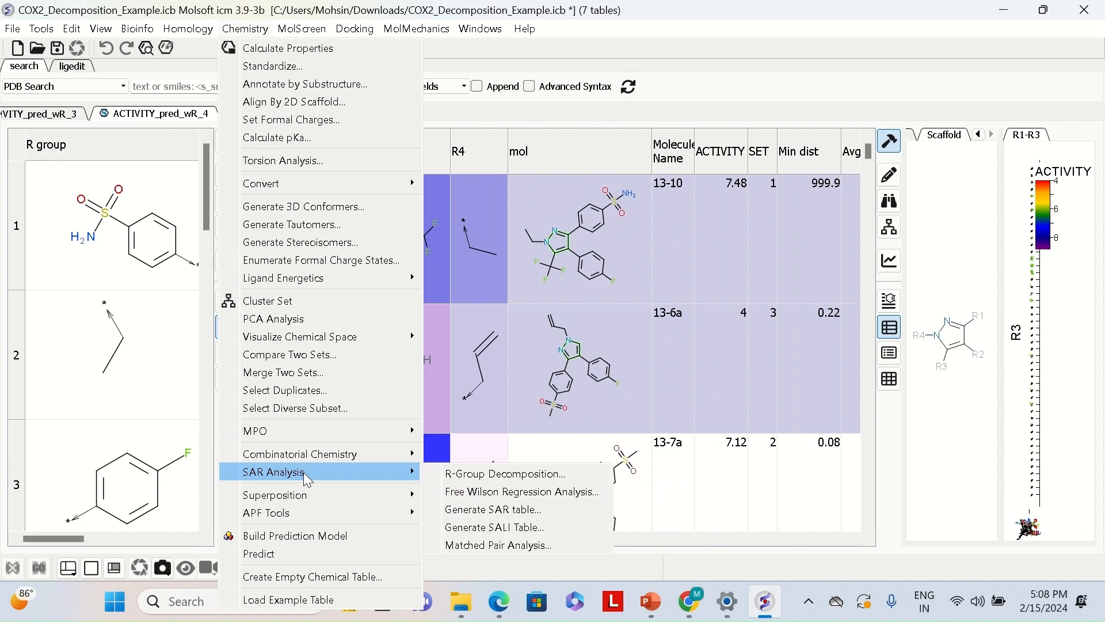
click(493, 511)
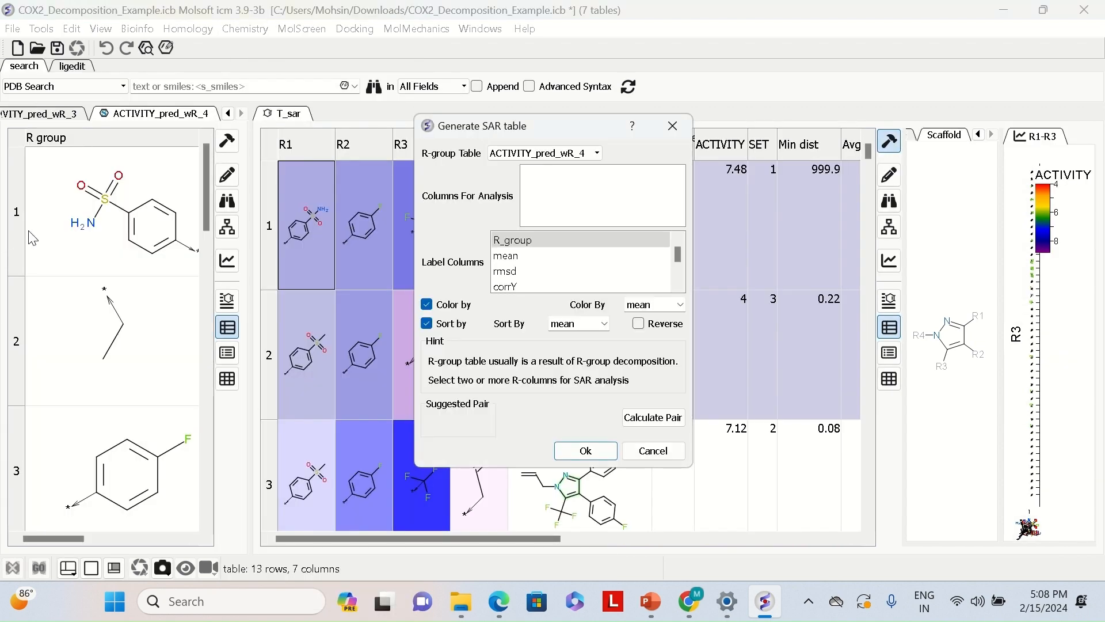
click(592, 154)
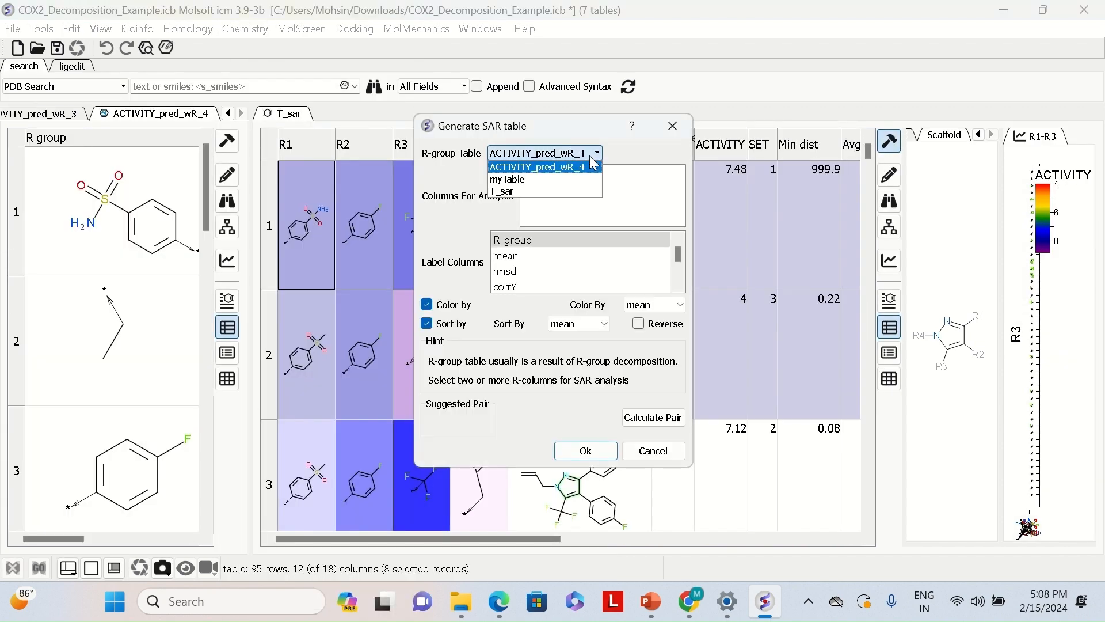
click(518, 192)
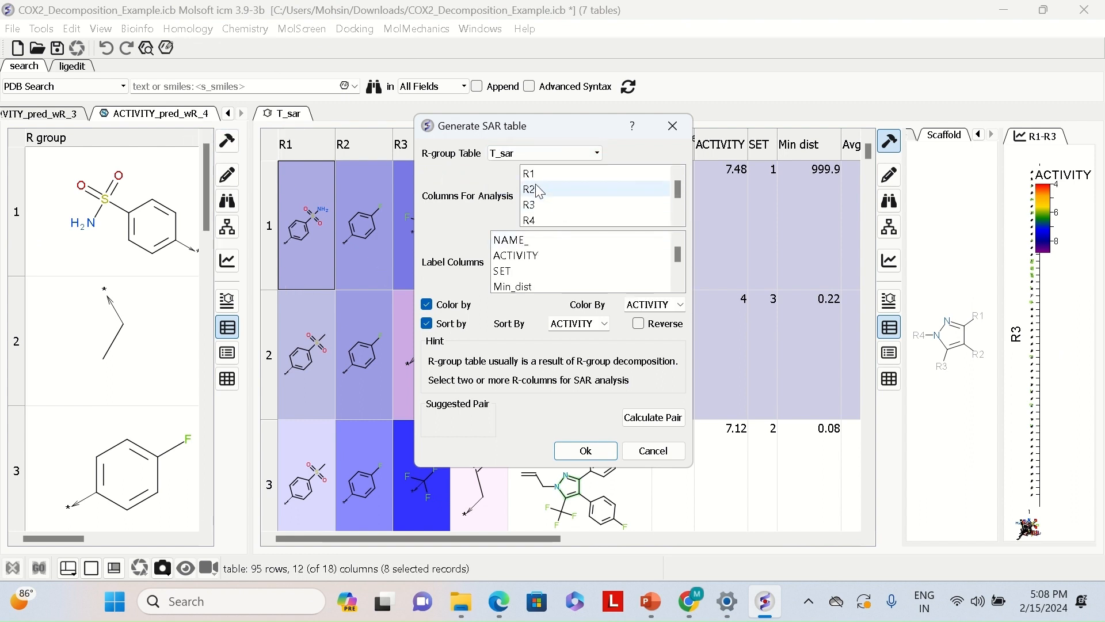
click(661, 426)
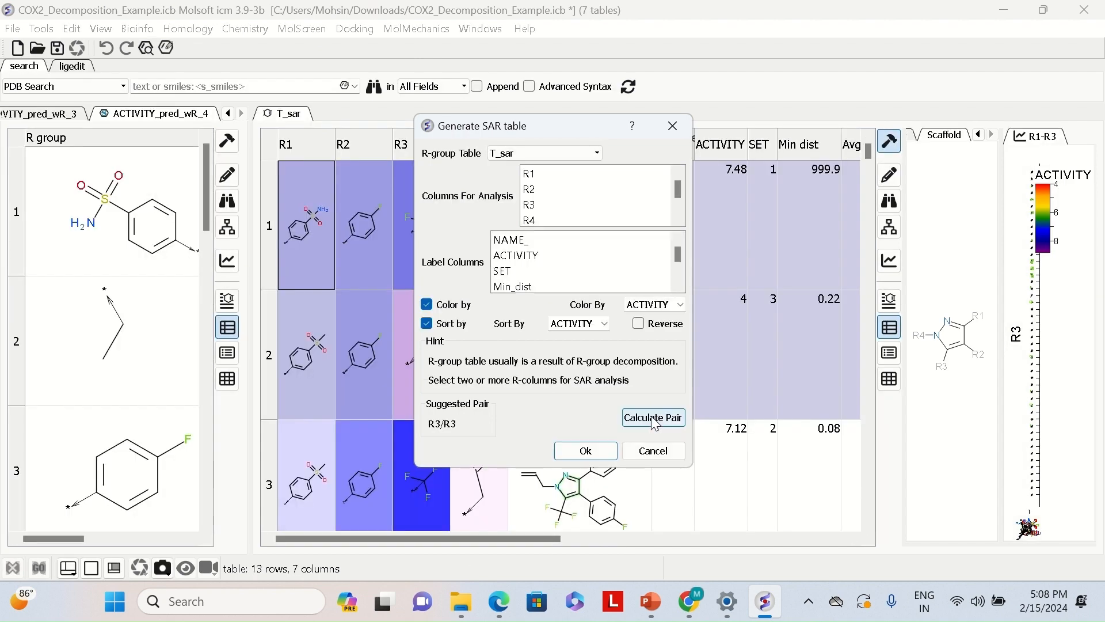
click(636, 419)
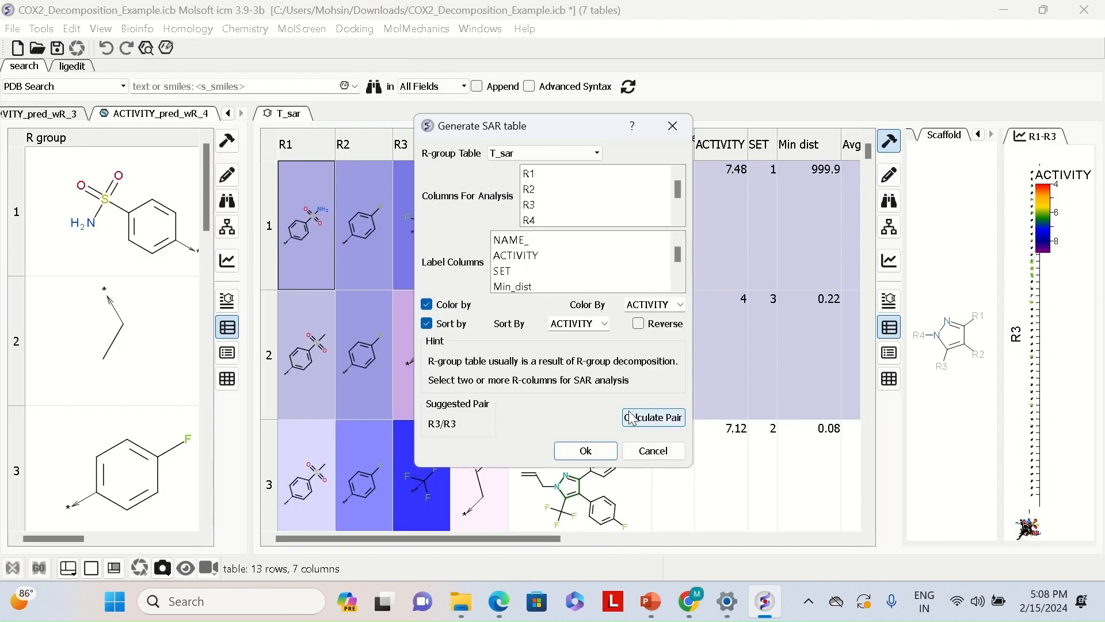
Generate the SAR table from columns R1 and R3, colored by ACTIVITY and sorted by ACTIVITY in reverse.
click(544, 206)
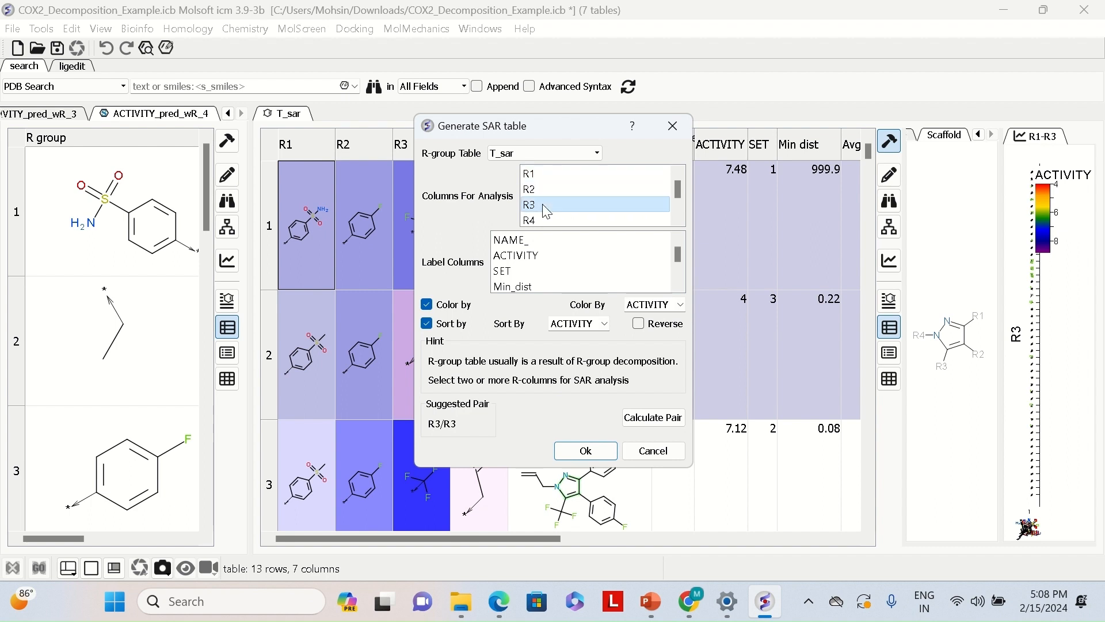
click(545, 175)
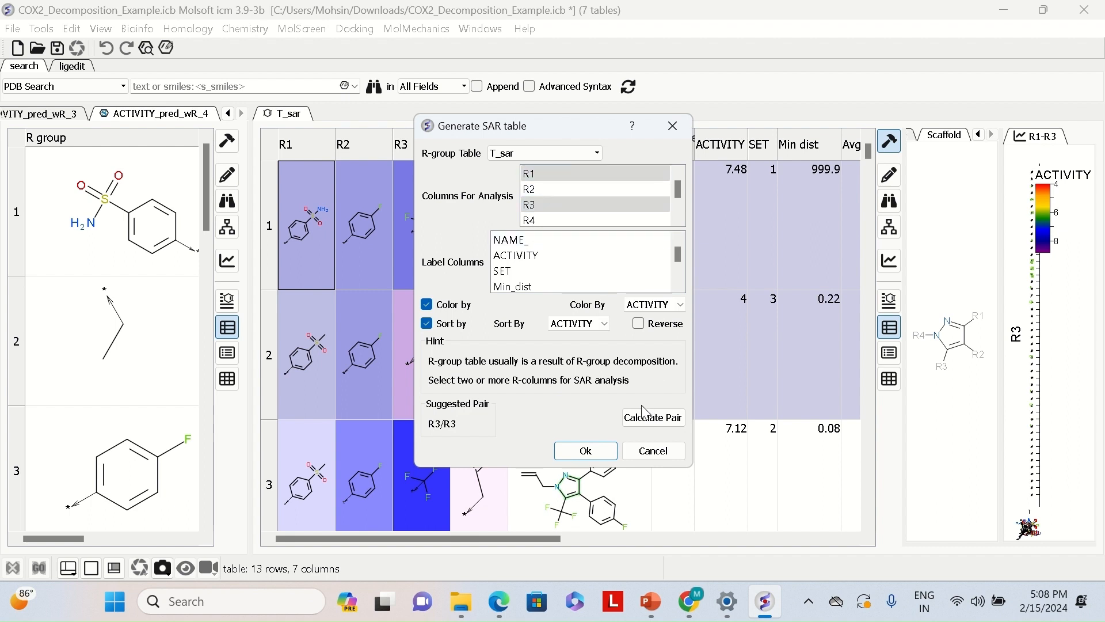
click(639, 324)
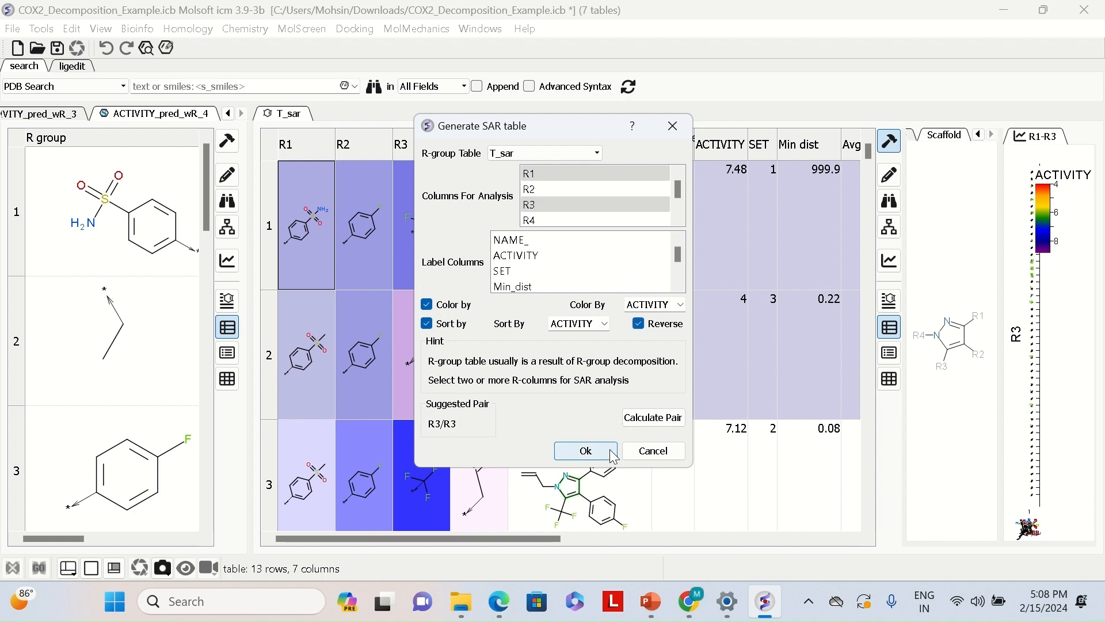
click(586, 451)
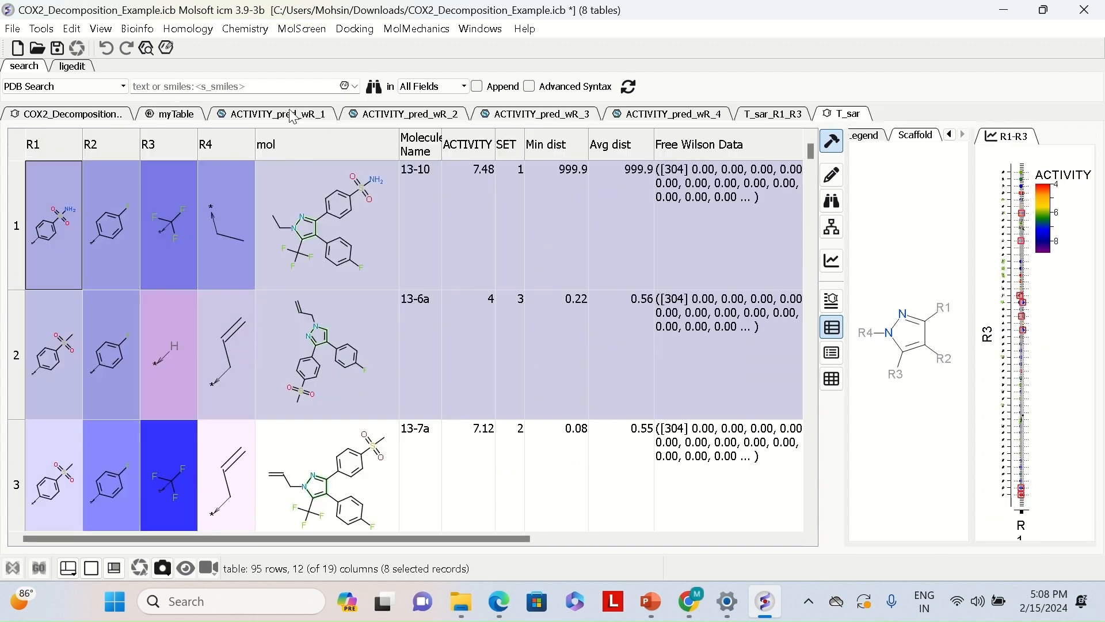
Widen the trifluoromethyl column of the T_sar_R1_R3 table and display T_sar beside it.
click(776, 115)
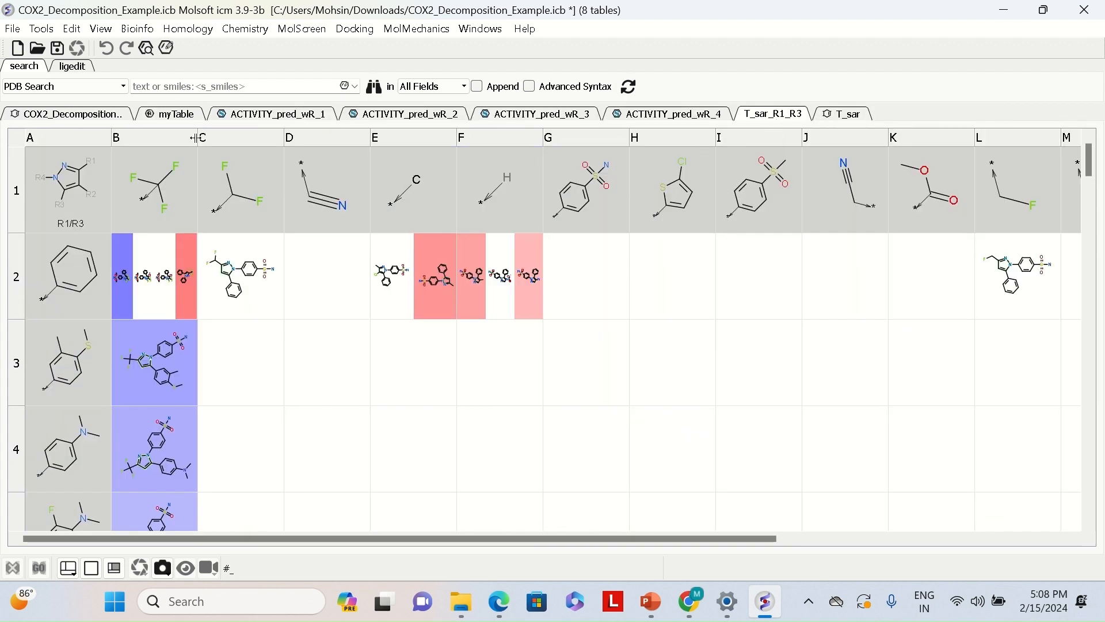
drag(203, 138, 320, 137)
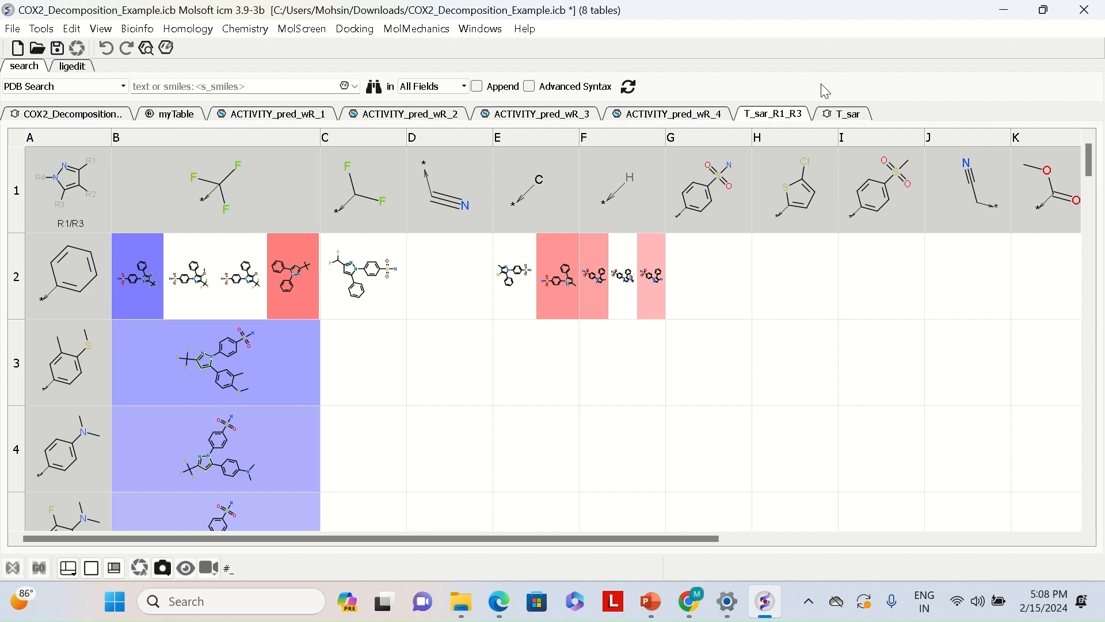
click(844, 117)
double_click(844, 117)
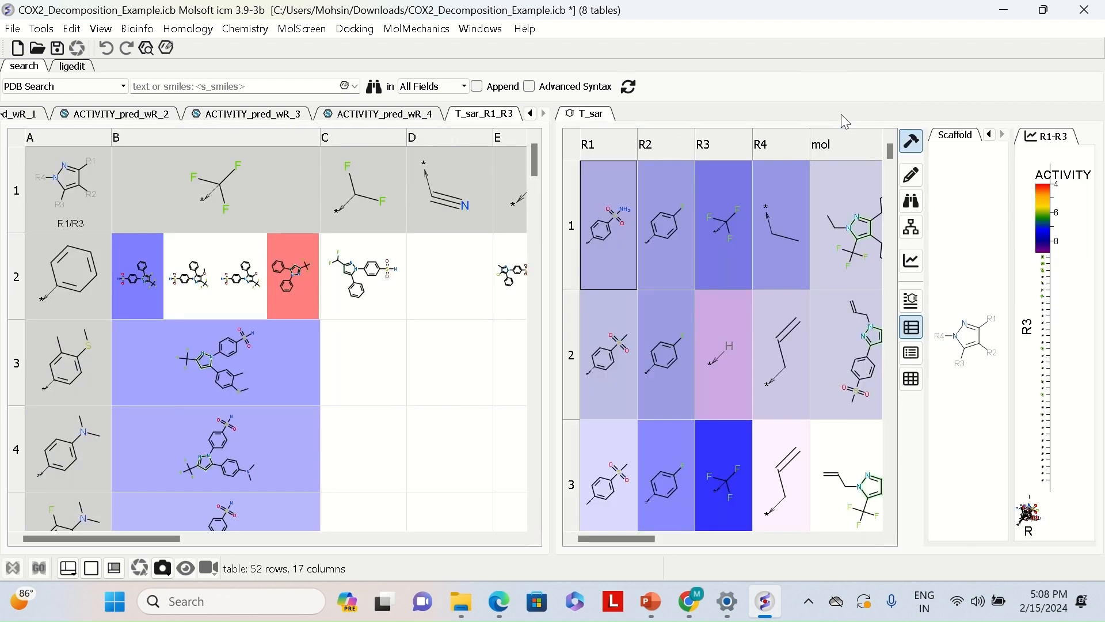
Look up compounds from the phenyl row's trifluoromethyl, difluoromethyl and methyl cells of the SAR table in T_sar.
click(130, 286)
click(186, 296)
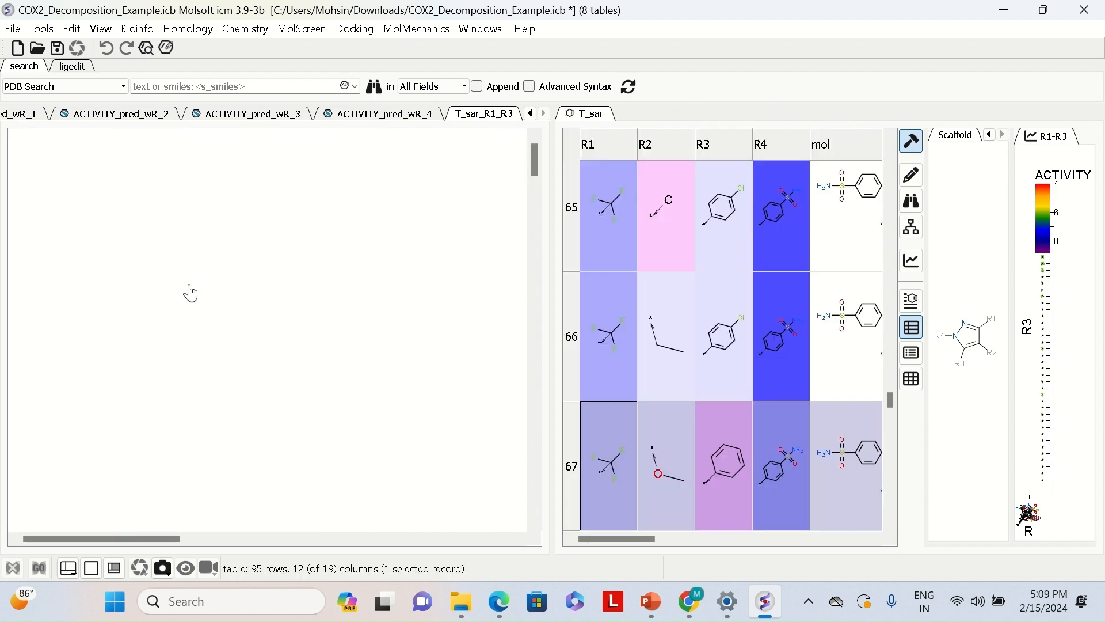
click(238, 290)
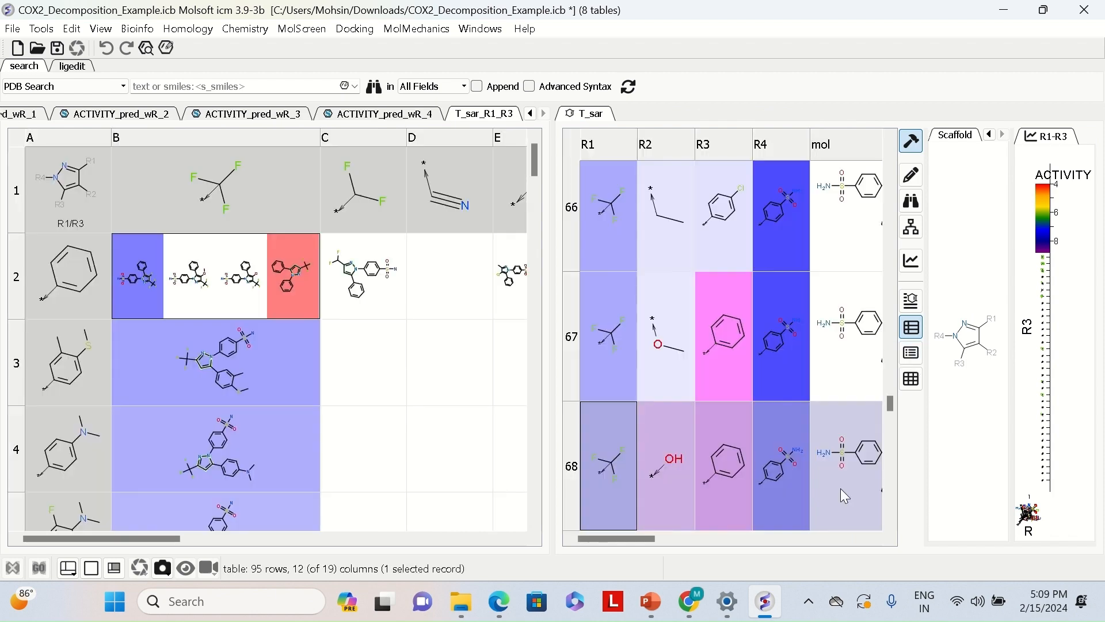
click(377, 285)
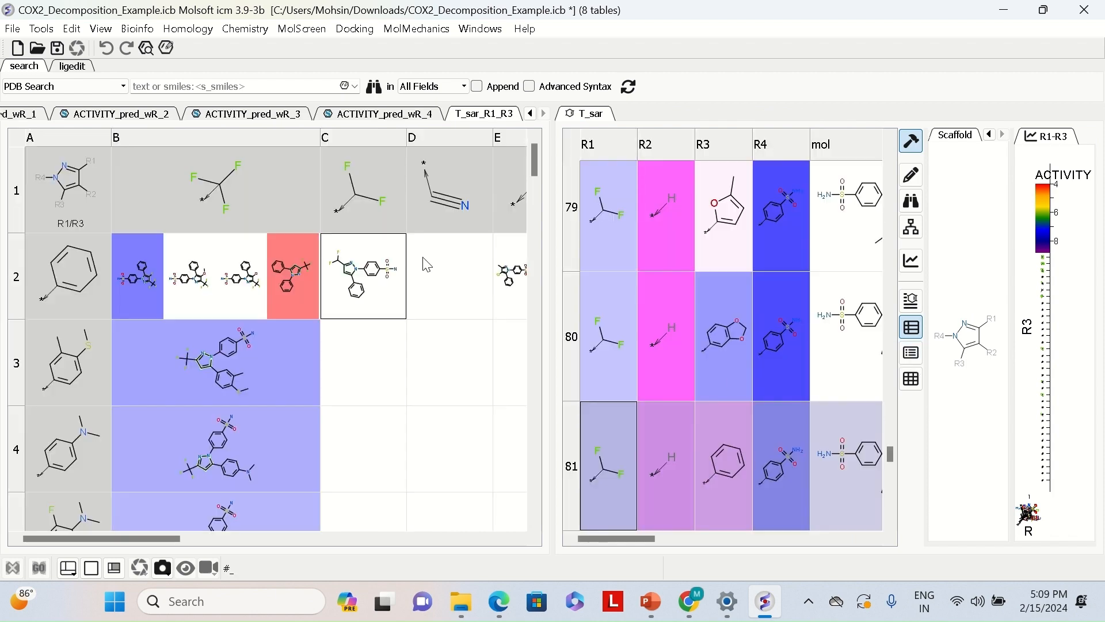
click(517, 283)
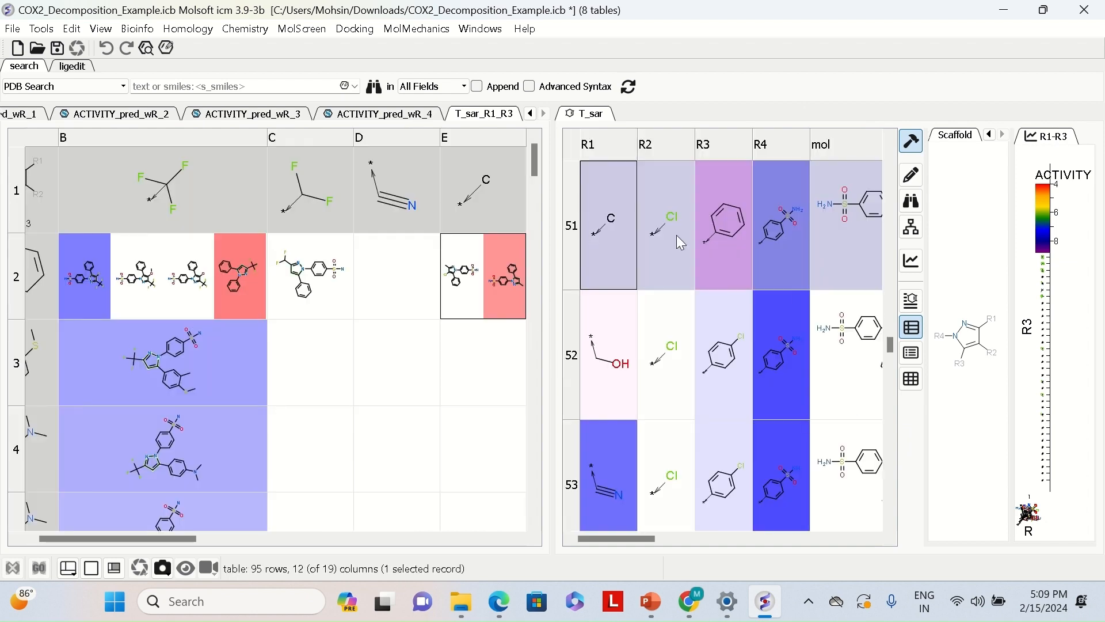
Look up the trifluoromethyl-column compounds of rows 3 and 4 and the first one of row 6 in T_sar.
click(163, 364)
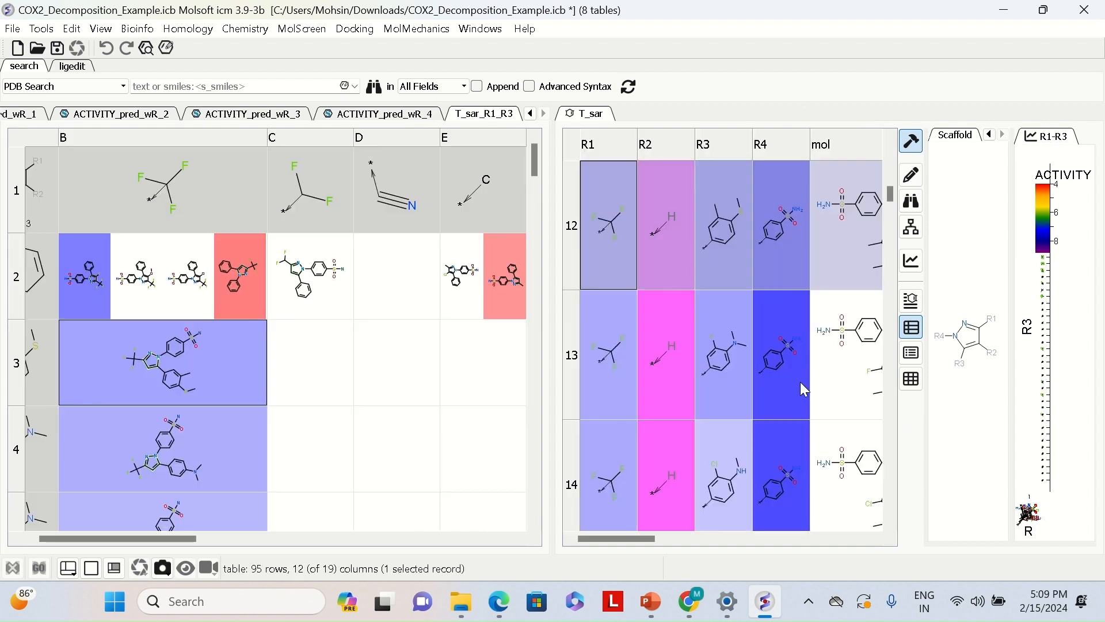
click(153, 456)
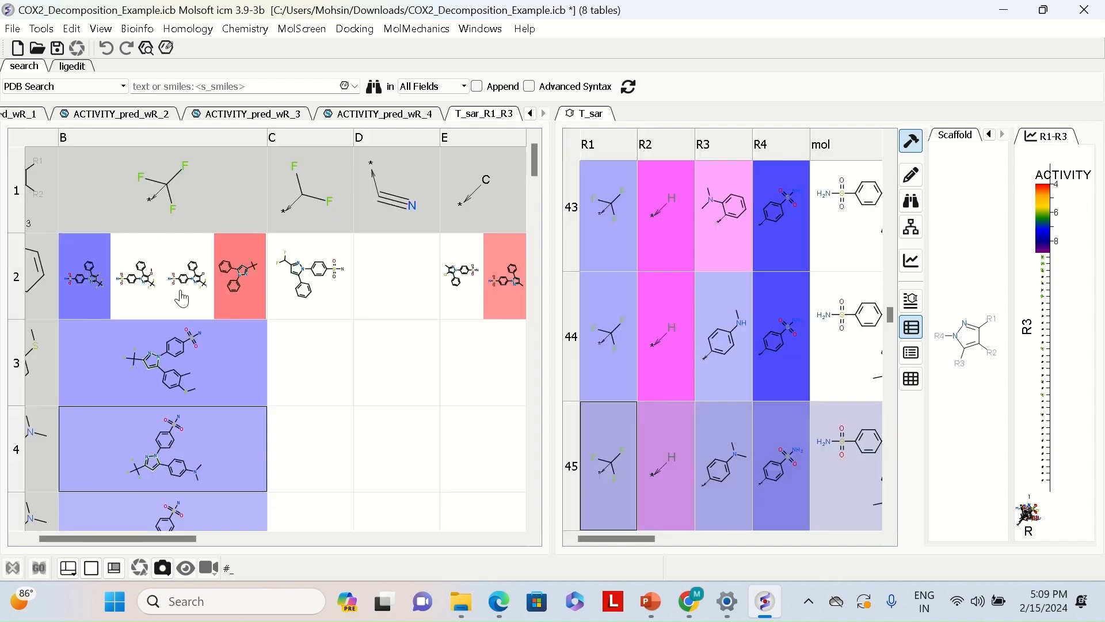
scroll(217, 457, down, 3)
click(95, 356)
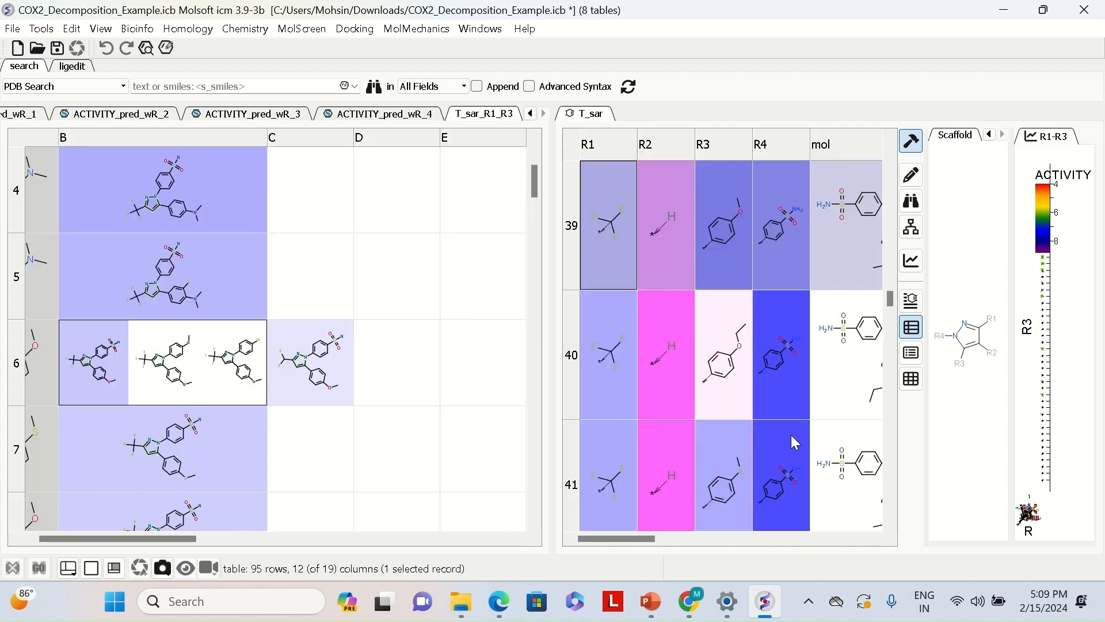
Look up the trifluoromethyl-column compound of row 7 and one compound of row 9 in T_sar.
click(108, 473)
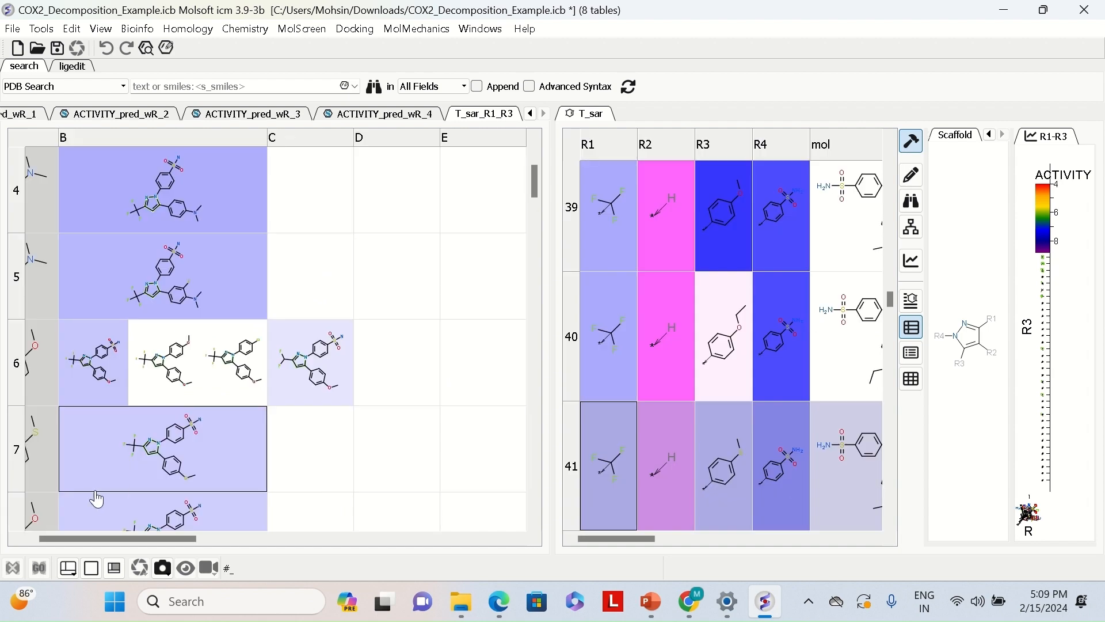
scroll(103, 484, down, 3)
click(150, 373)
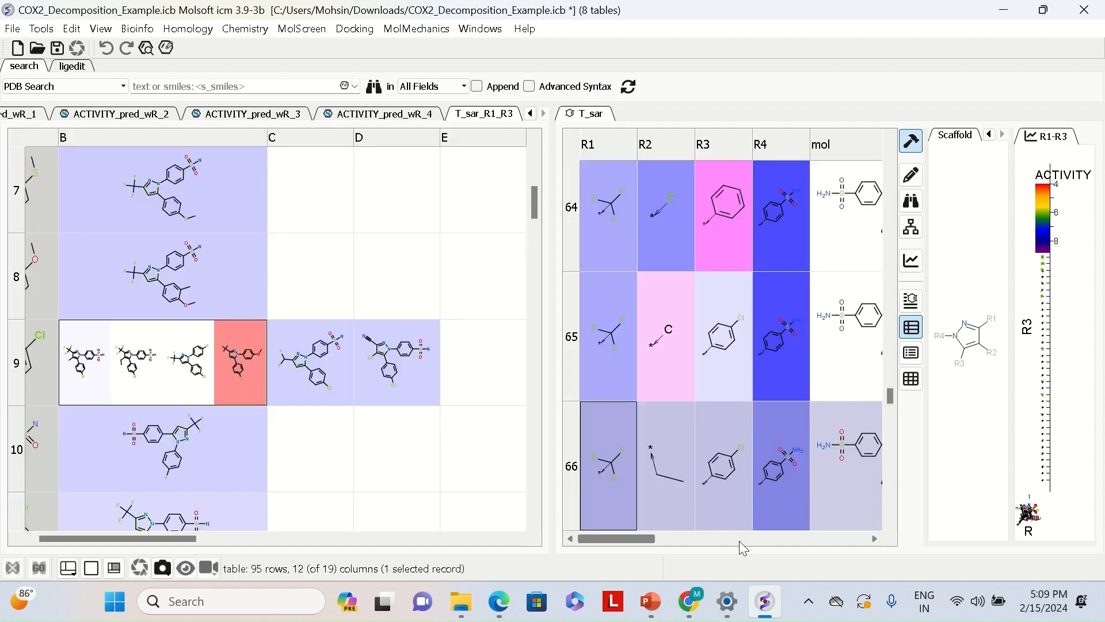
Generate a SALI table from T_sar using the ACTIVITY column, a 0.15 distance cutoff and the default fingerprint type.
click(248, 30)
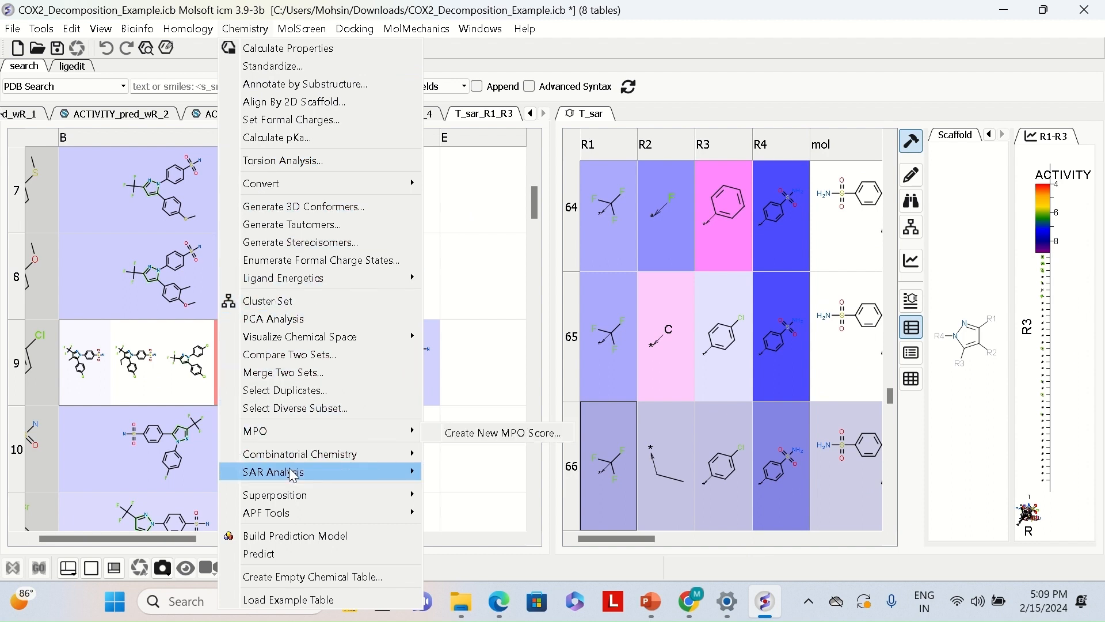
mouse_move(290, 473)
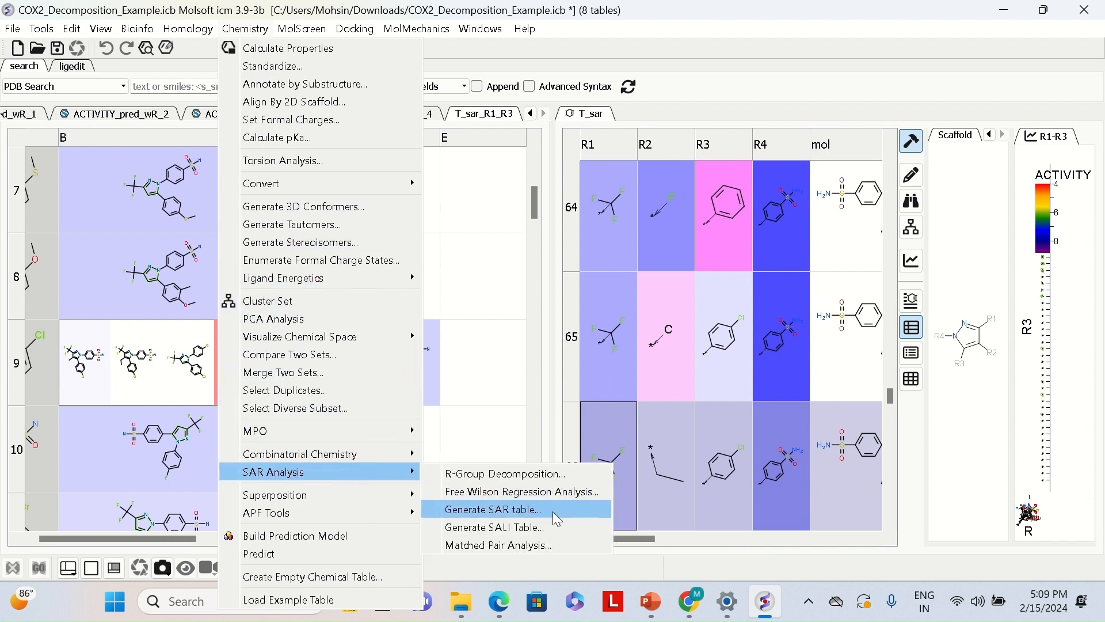
click(511, 529)
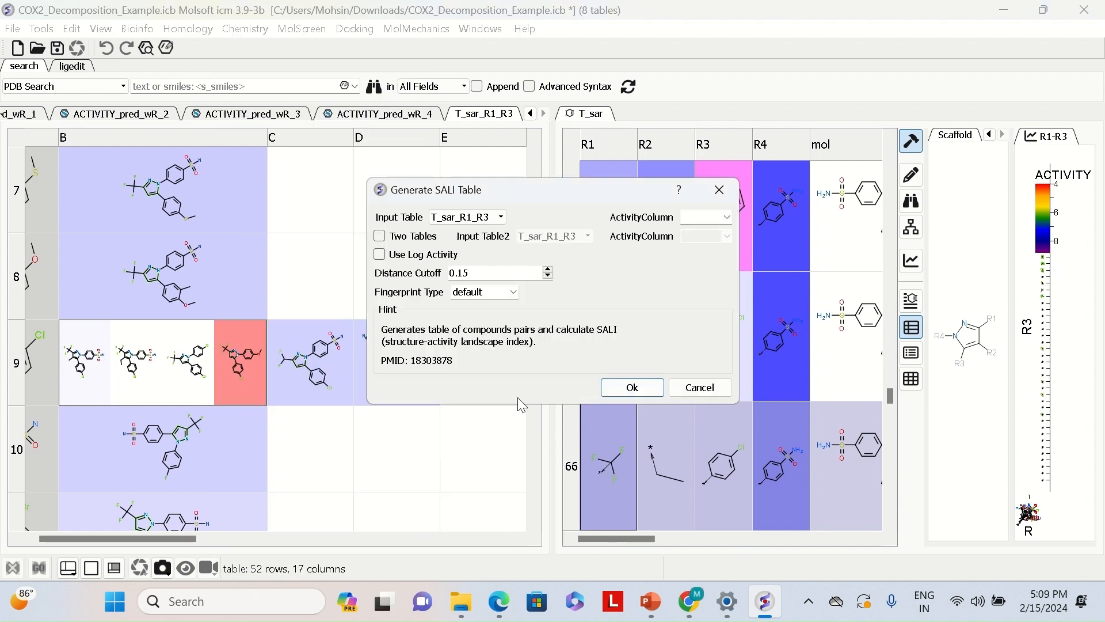
click(493, 222)
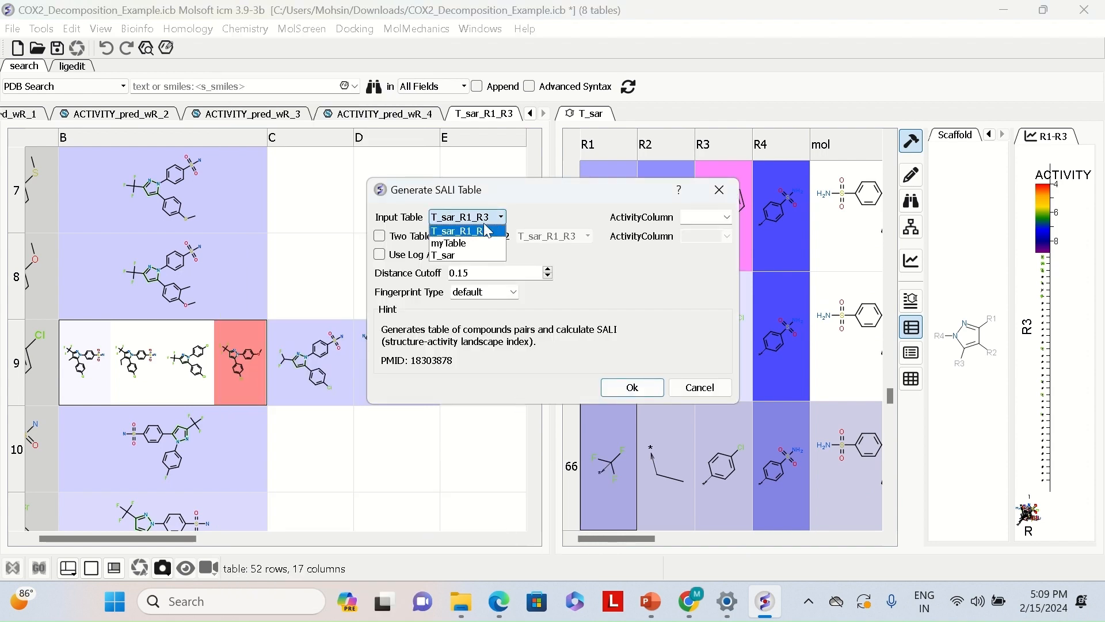
click(467, 254)
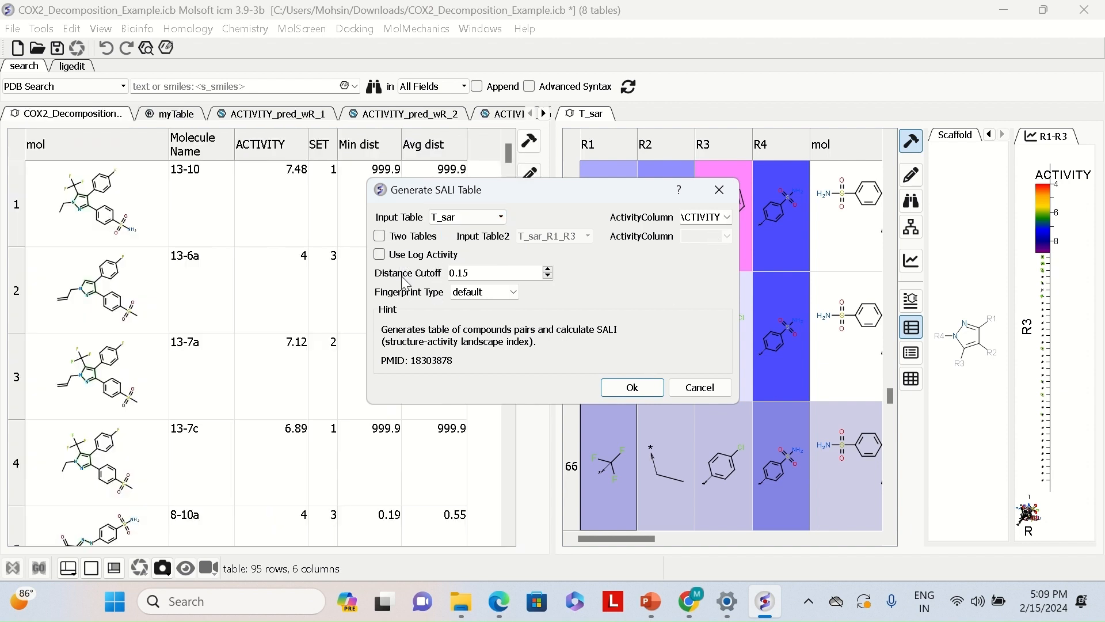
click(631, 390)
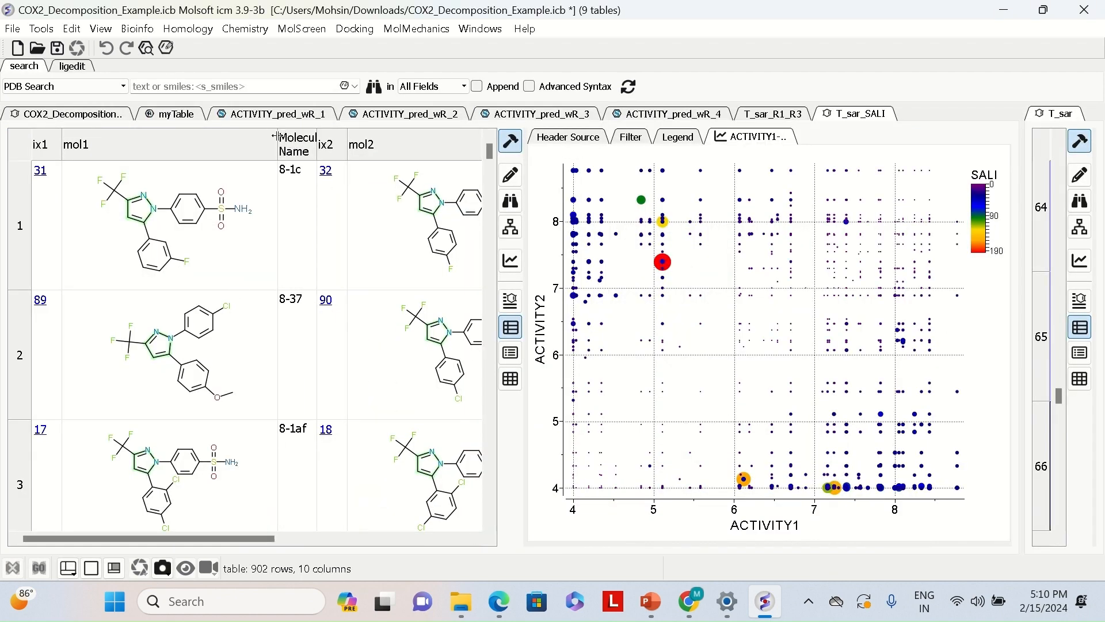
Narrow the mol1, mol2 and dist columns of T_sar_SALI and bring the ACTIVITY1 and ACTIVITY2 columns into view.
drag(278, 137, 163, 138)
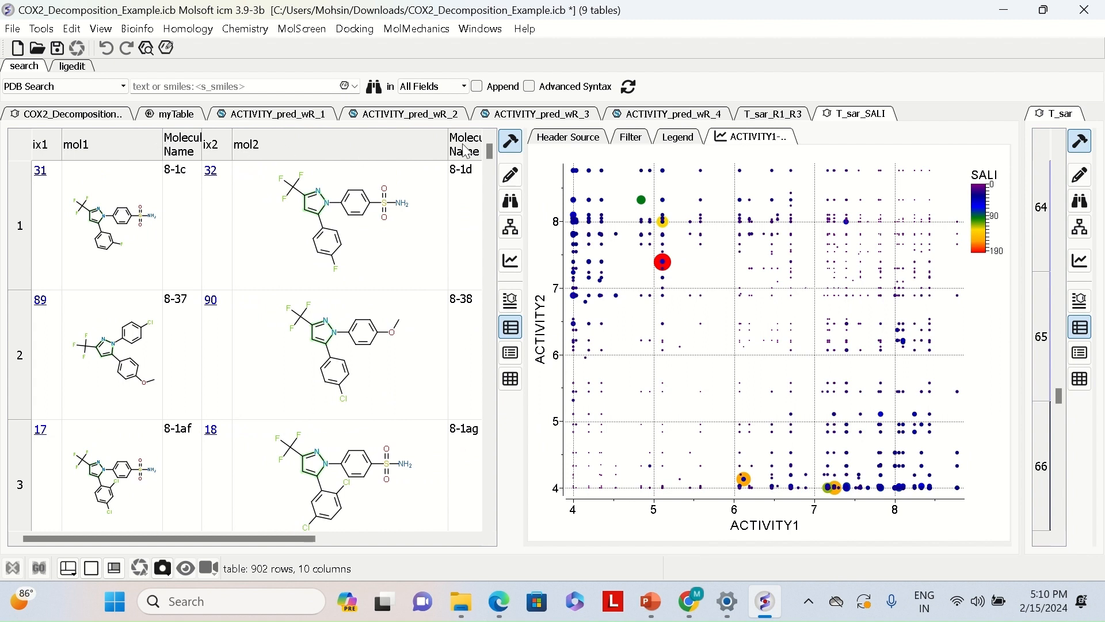
drag(446, 137, 338, 137)
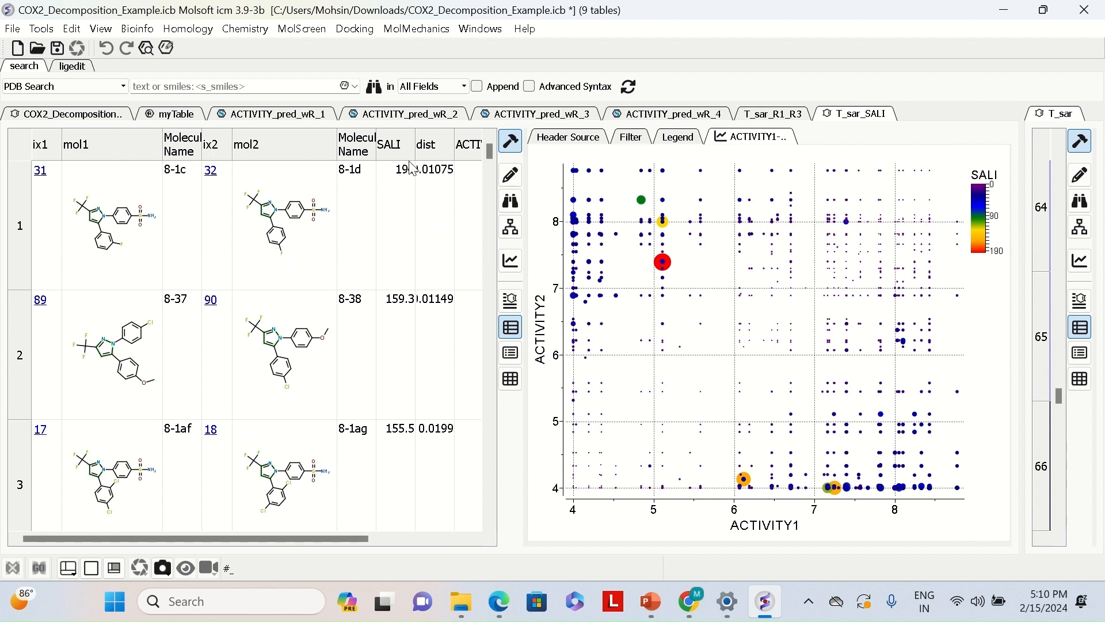
drag(334, 134, 315, 136)
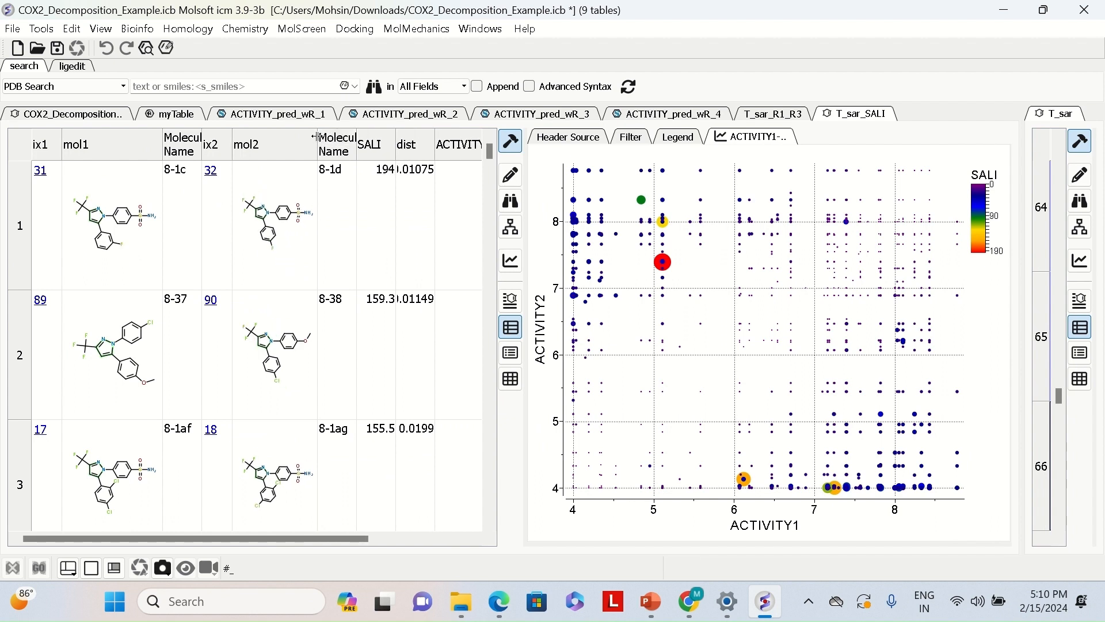
drag(434, 137, 411, 137)
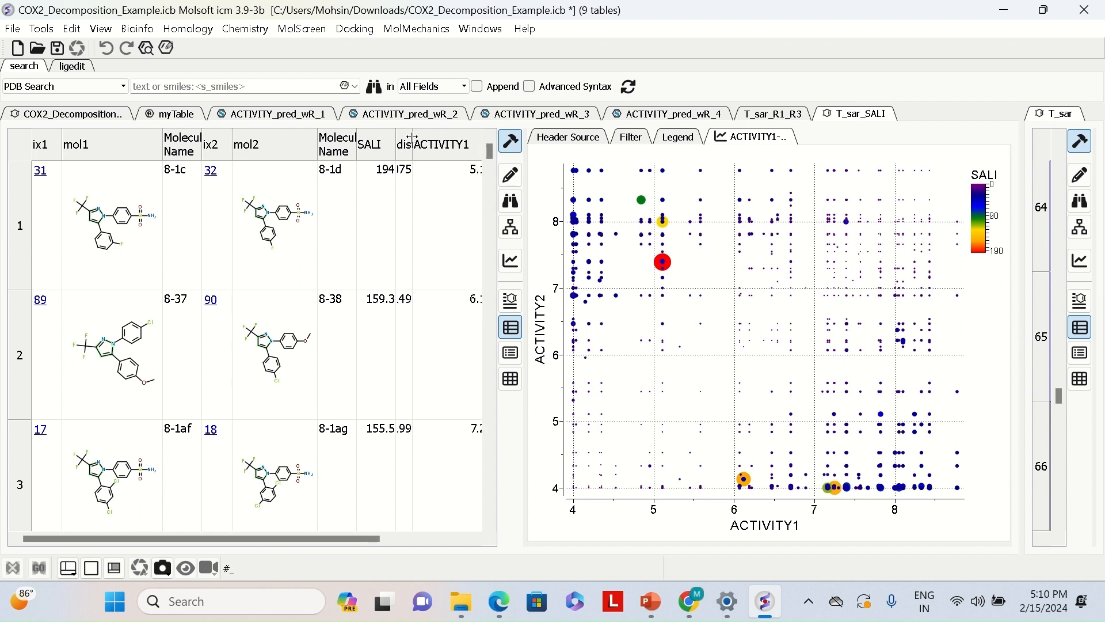
drag(379, 538, 458, 539)
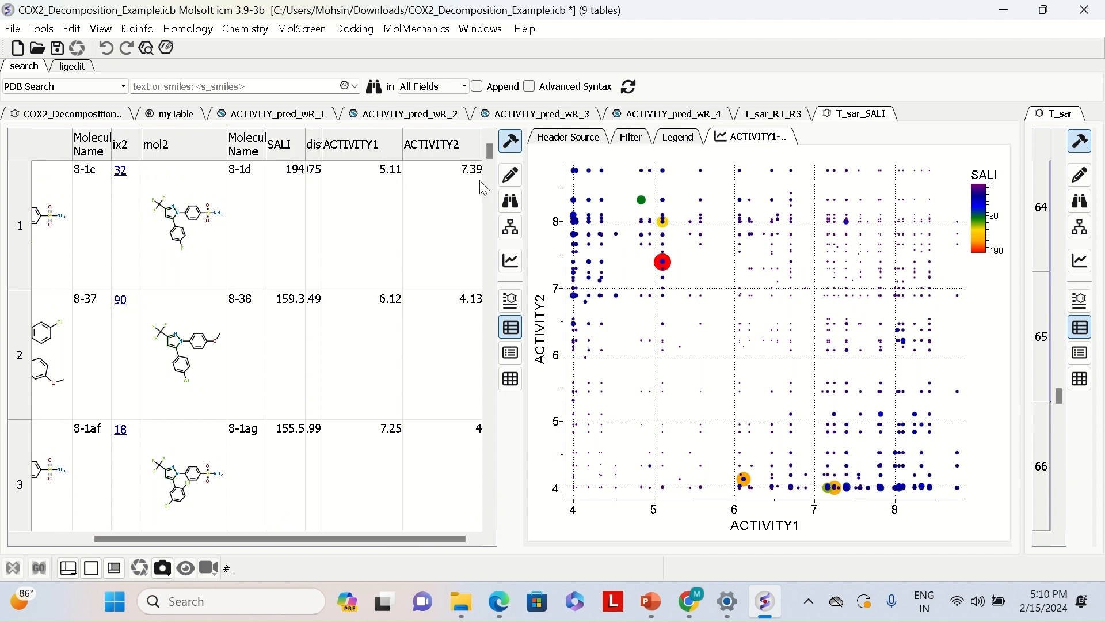
Look up the compound pairs behind the large red point and the orange point near ACTIVITY1 6, and check the latter's activities.
click(664, 263)
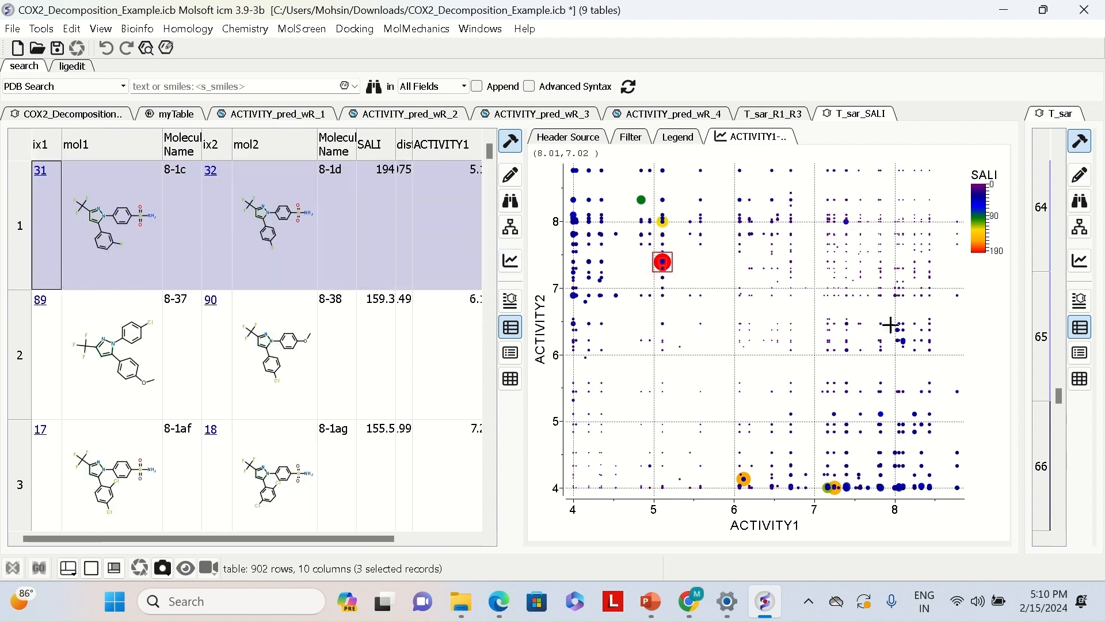
click(750, 487)
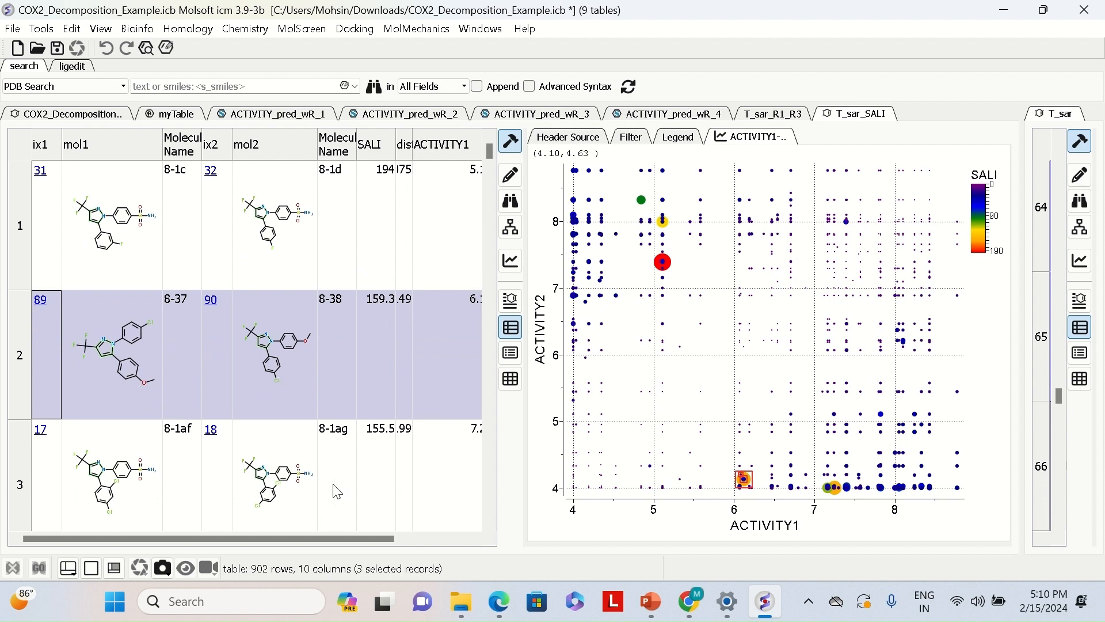
drag(360, 535, 424, 538)
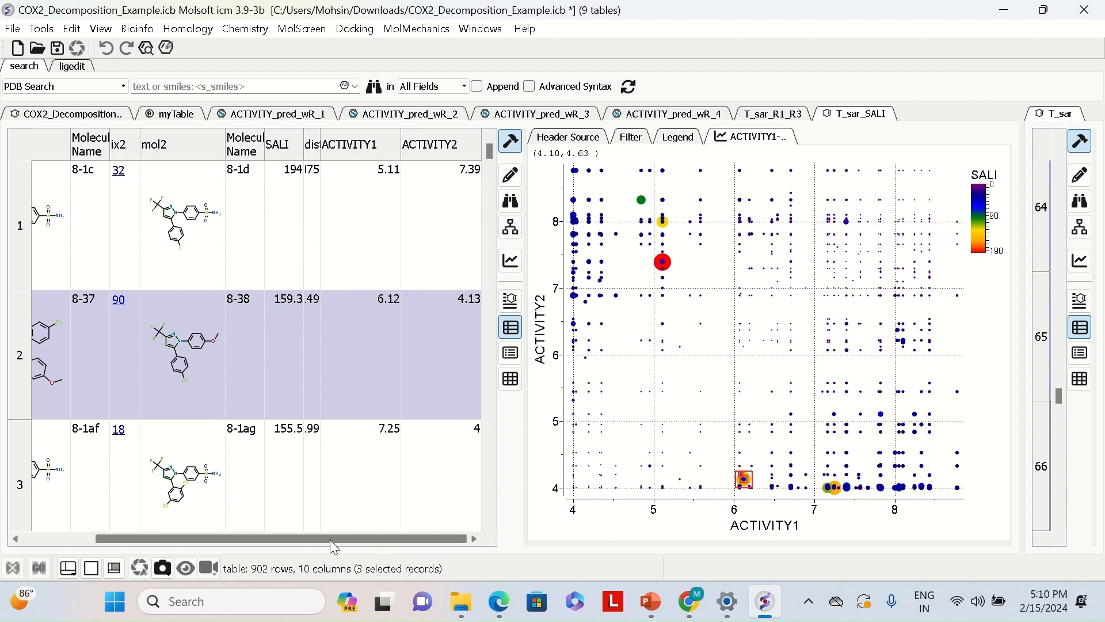
drag(330, 540, 196, 533)
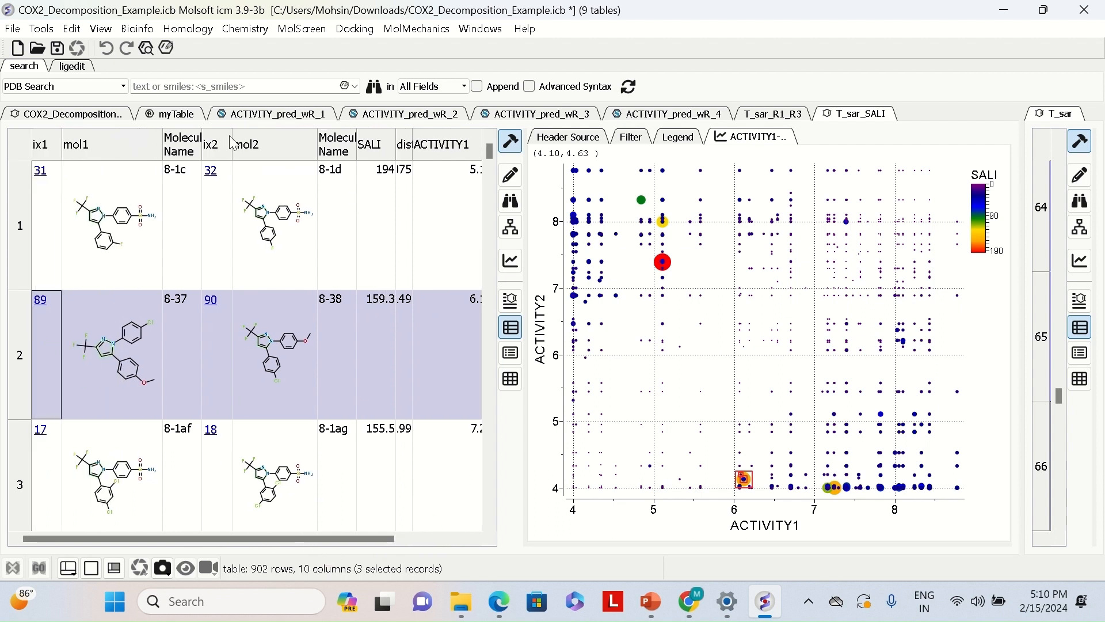
Run a Matched Pair Analysis on COX2_Decomposition_Example using the ACTIVITY column, cluster split distance 0.50 and maximum 12 atoms per R-group.
click(244, 35)
mouse_move(272, 475)
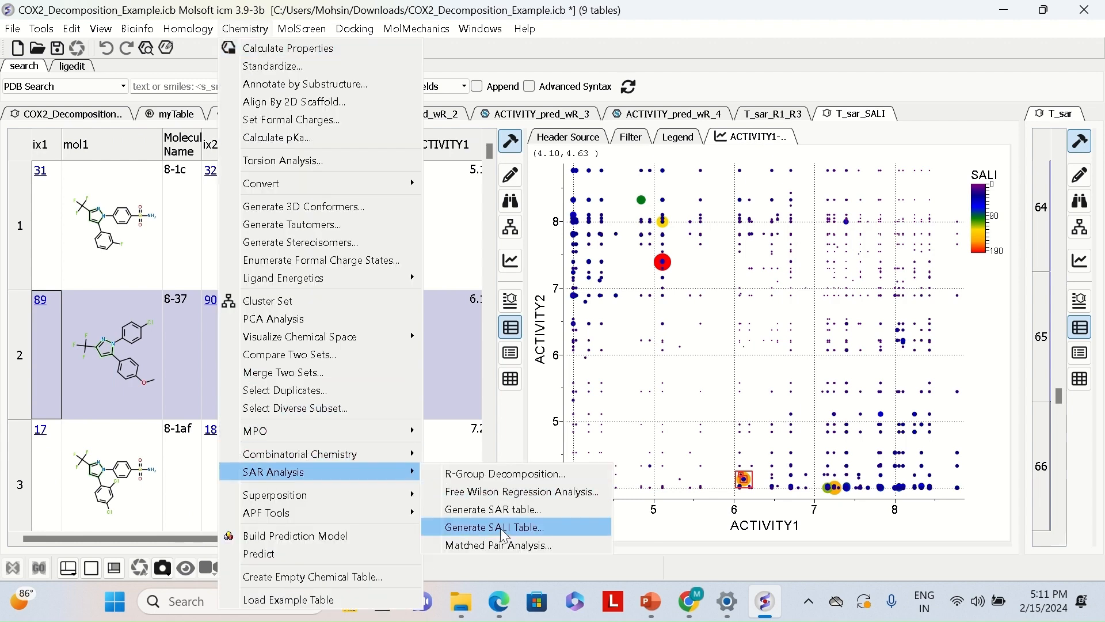
click(500, 546)
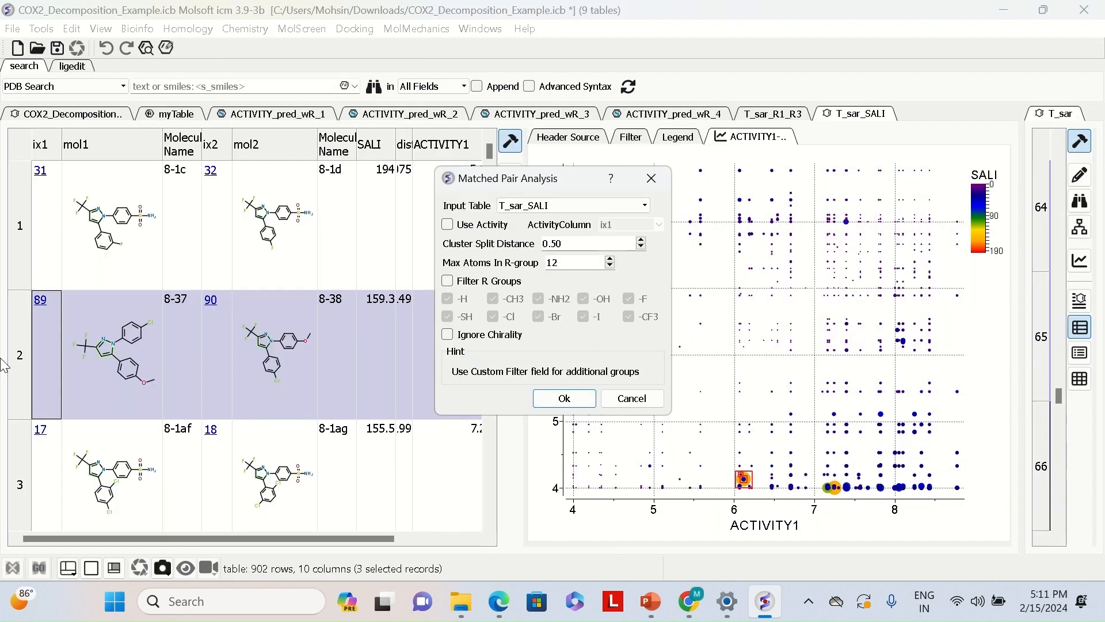
click(599, 210)
click(595, 218)
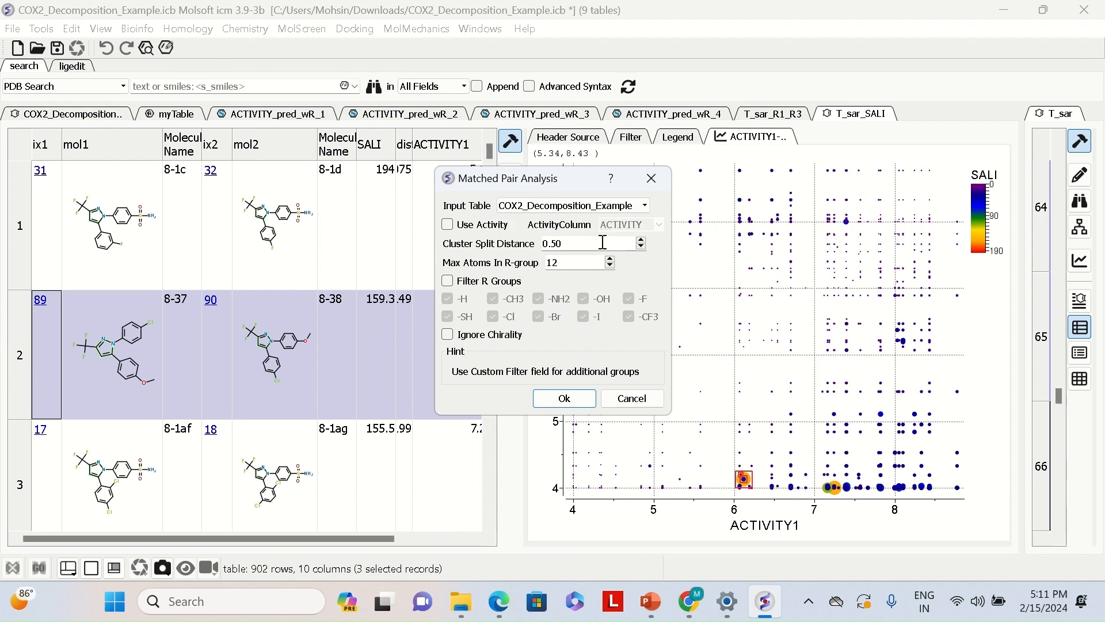
click(447, 225)
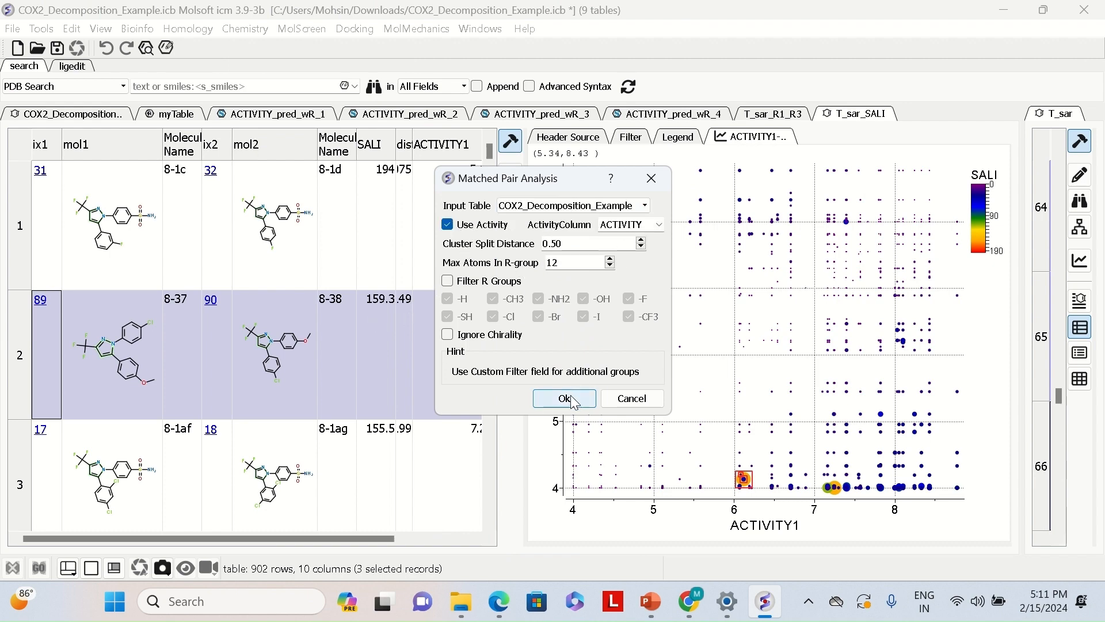
click(564, 399)
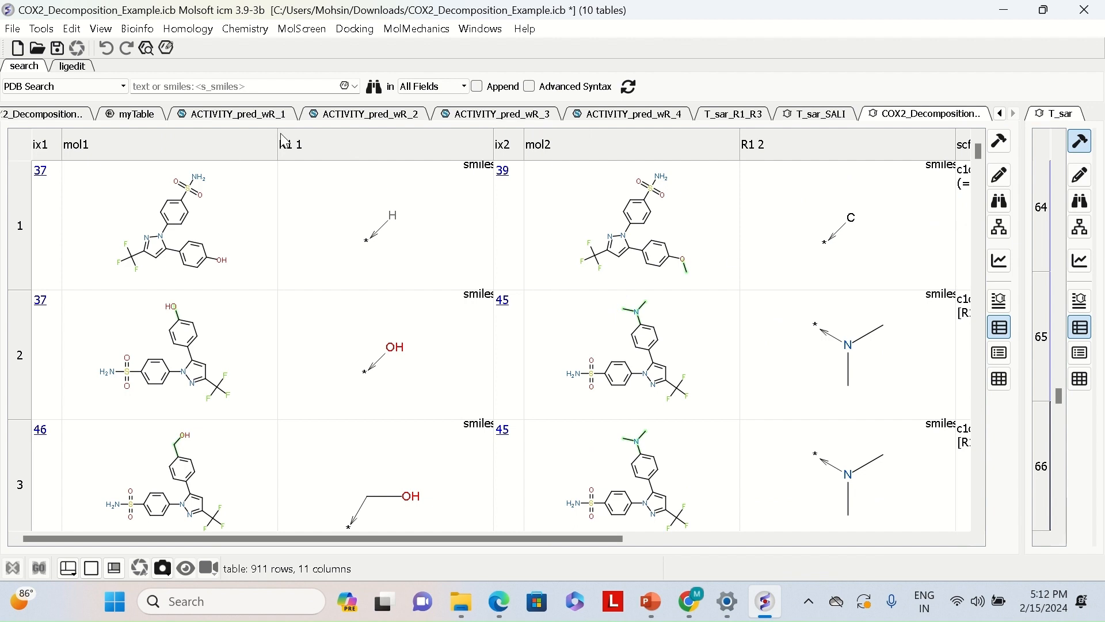
Narrow the mol1, R1 1, mol2, R1 2 and scfl columns of the matched pair table so all columns through score fit.
drag(279, 138, 156, 138)
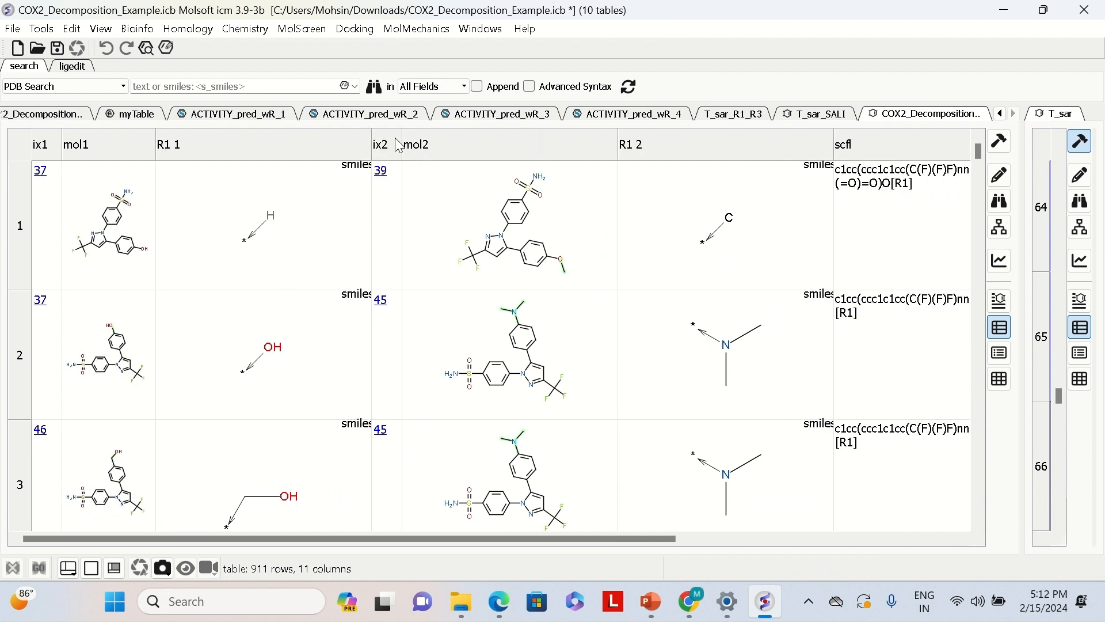
drag(372, 136, 229, 138)
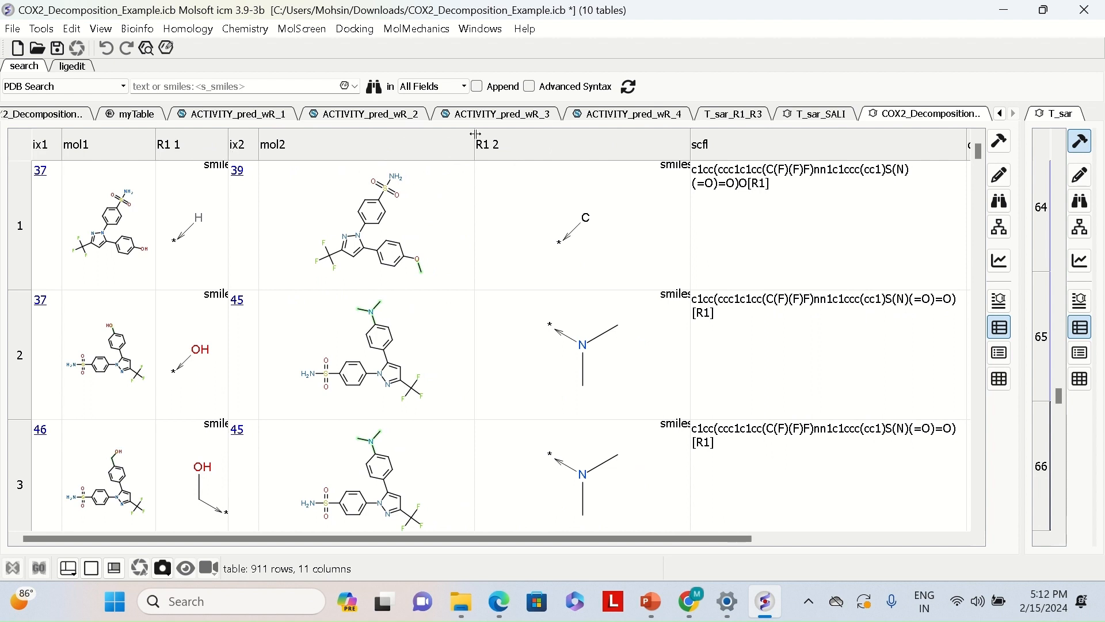
drag(465, 140, 363, 141)
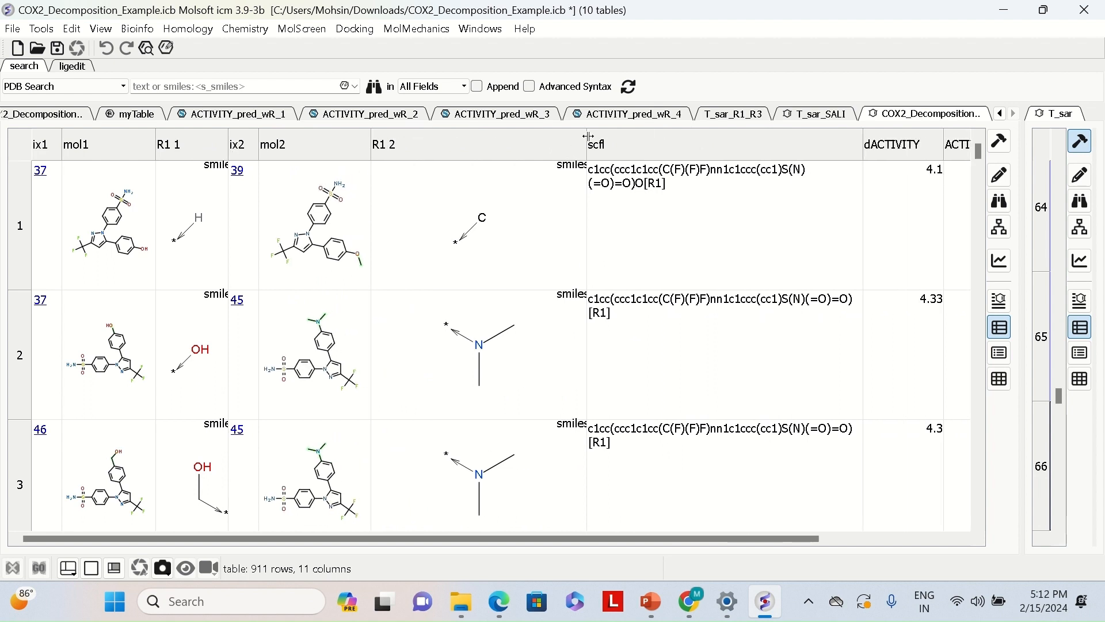
drag(588, 136, 454, 138)
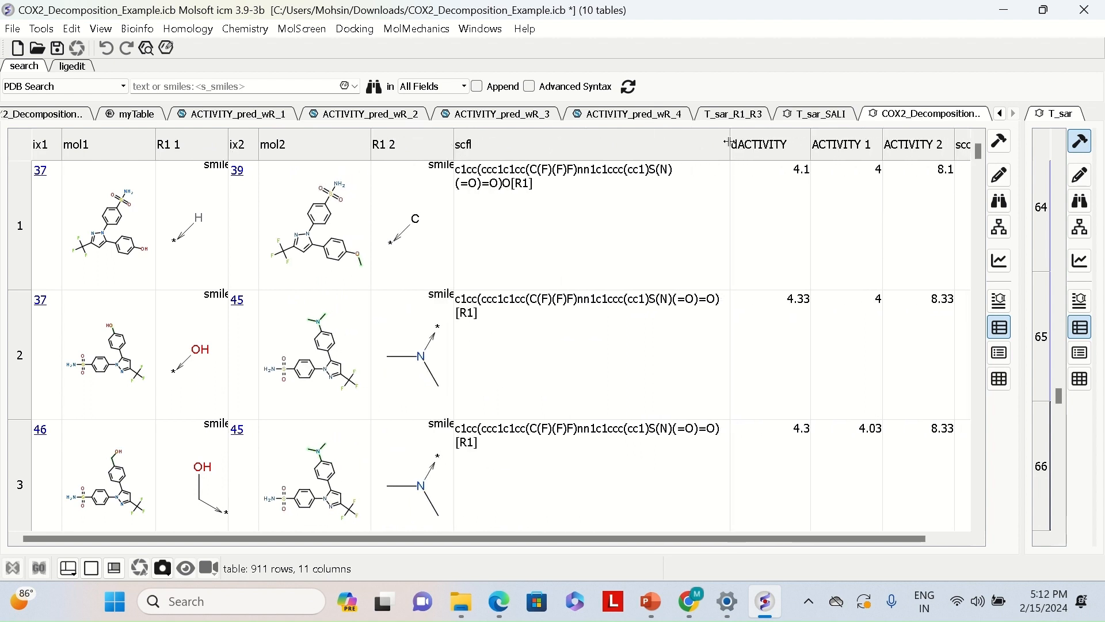
drag(730, 142, 546, 142)
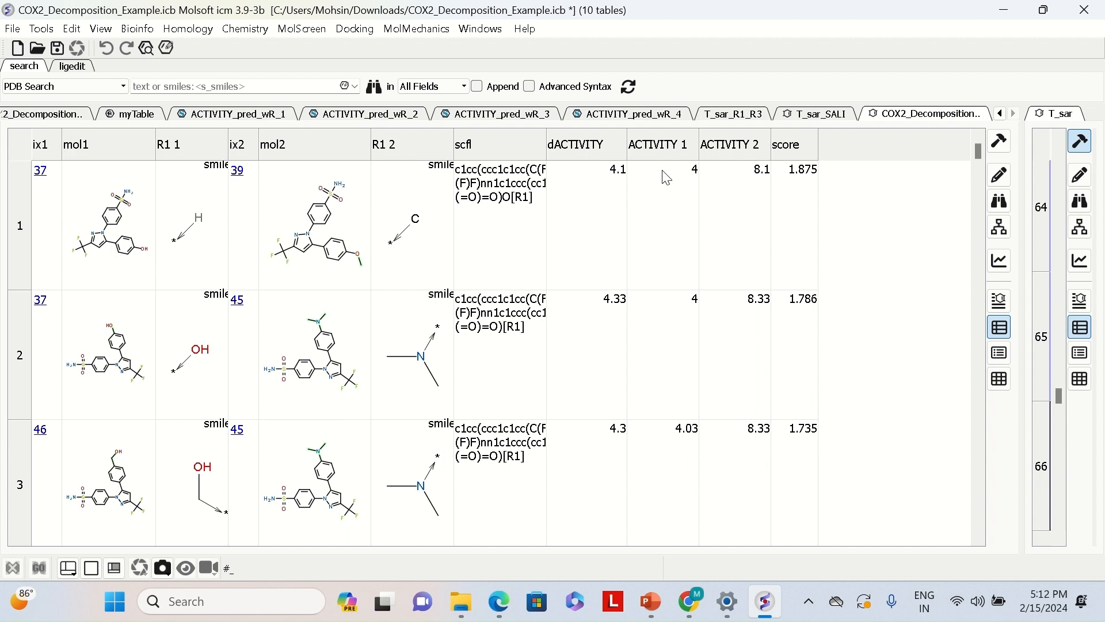
Display the SMILES of the scfl column as 2D structures and narrow that column.
click(494, 152)
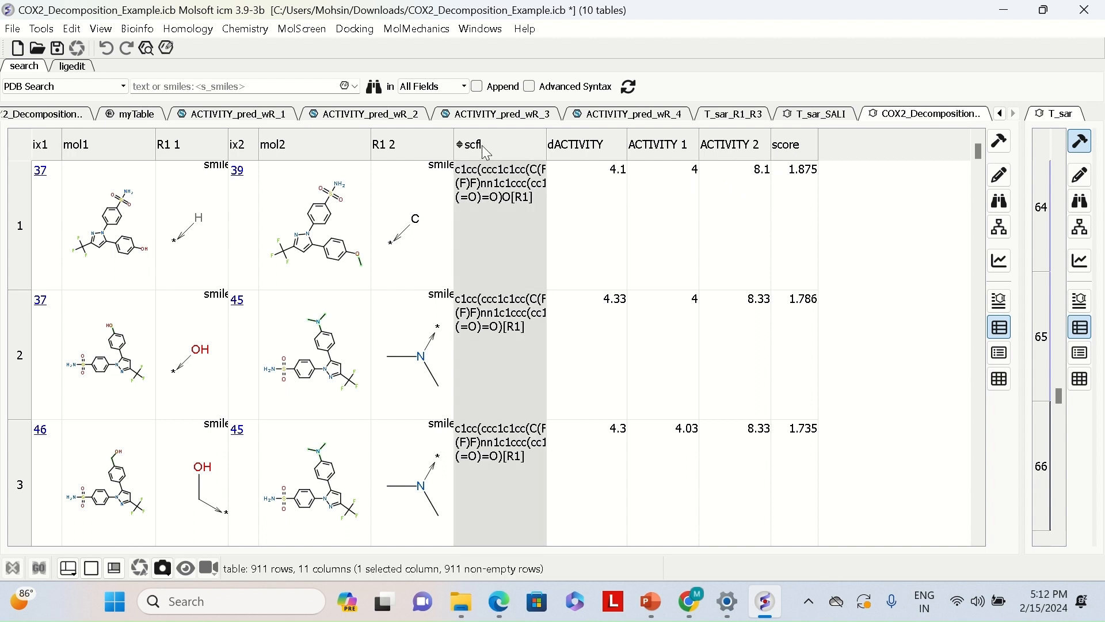
right_click(487, 153)
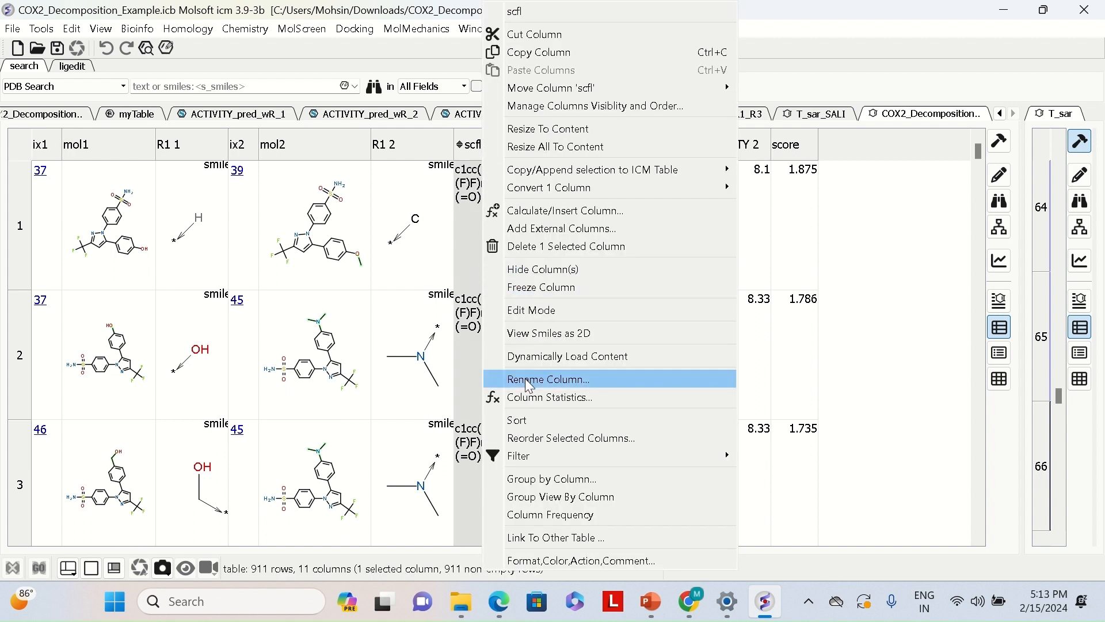
click(567, 340)
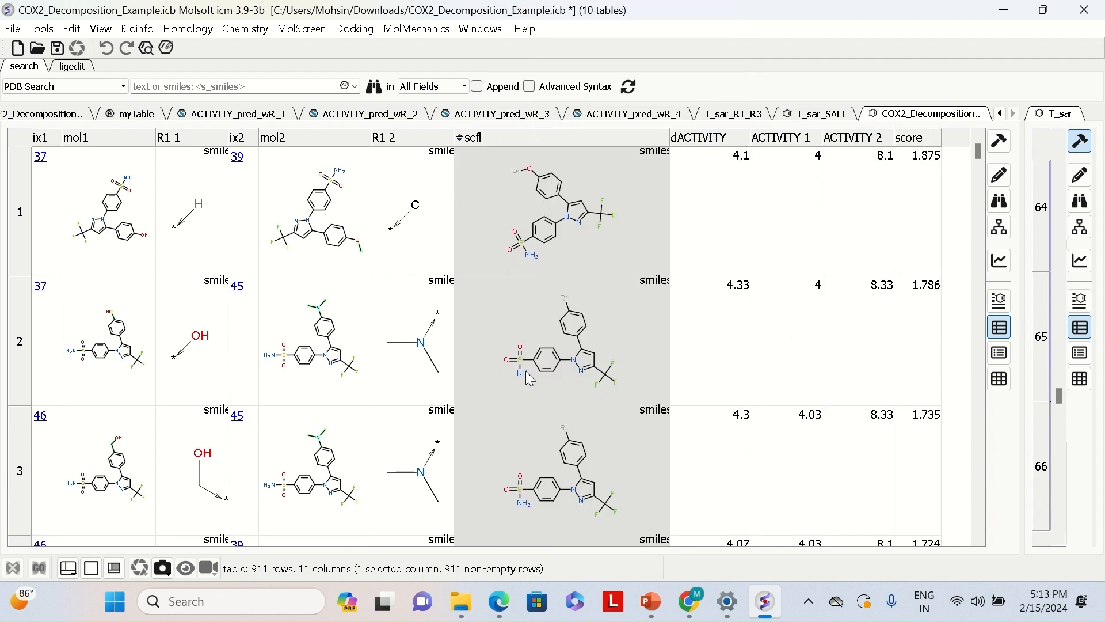
drag(671, 130, 578, 137)
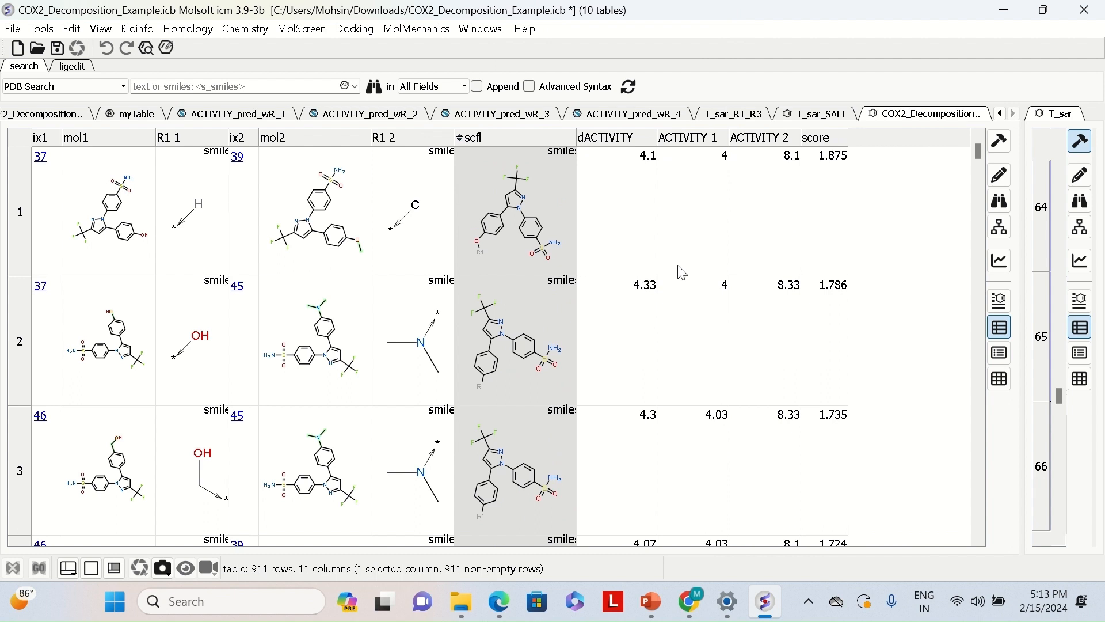